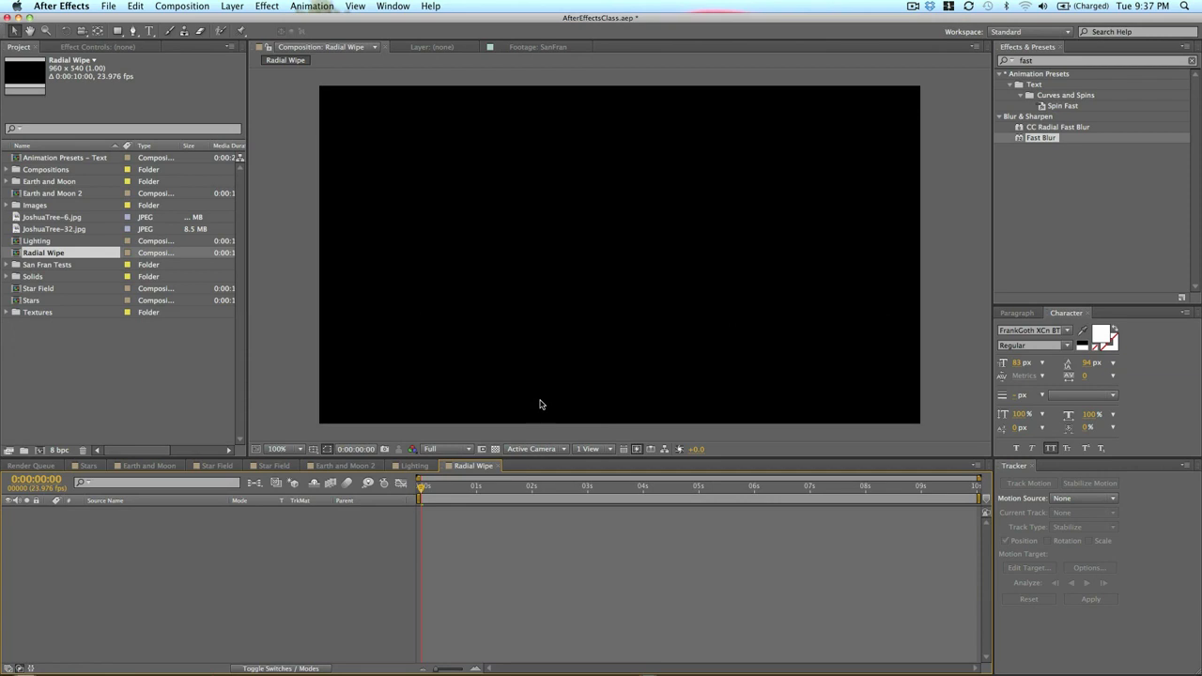
# Create a 960 × 540 px solid layer in a medium royal blue.
pyautogui.click(233, 6)
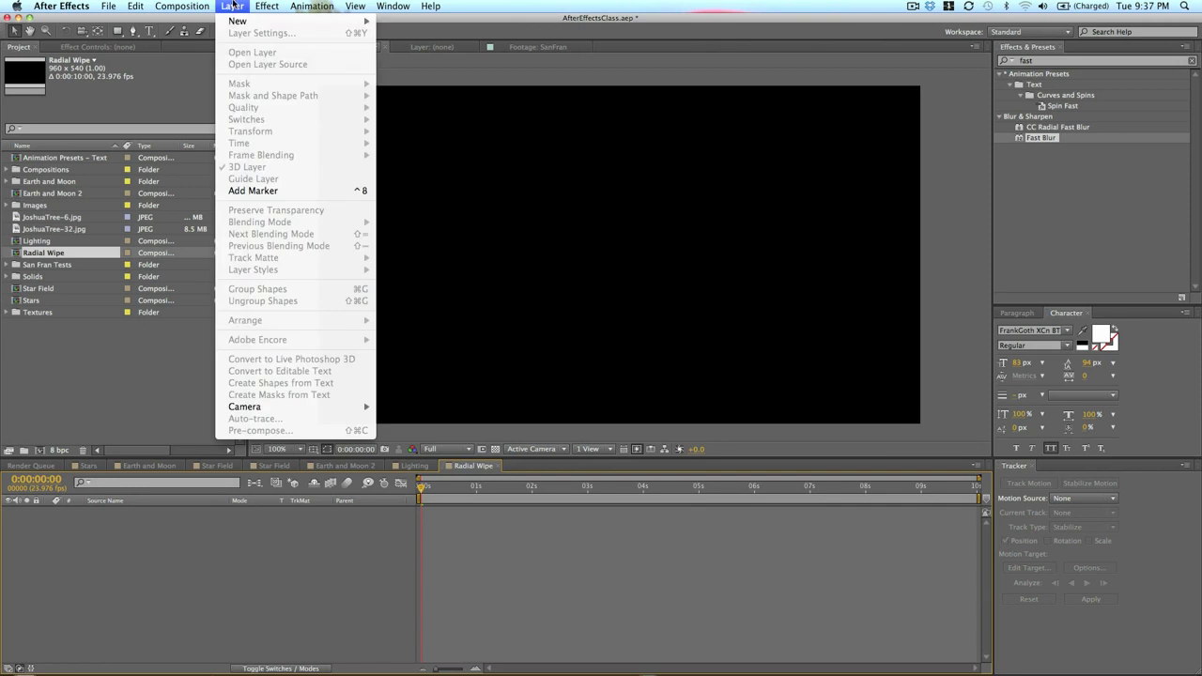
pyautogui.moveTo(242, 23)
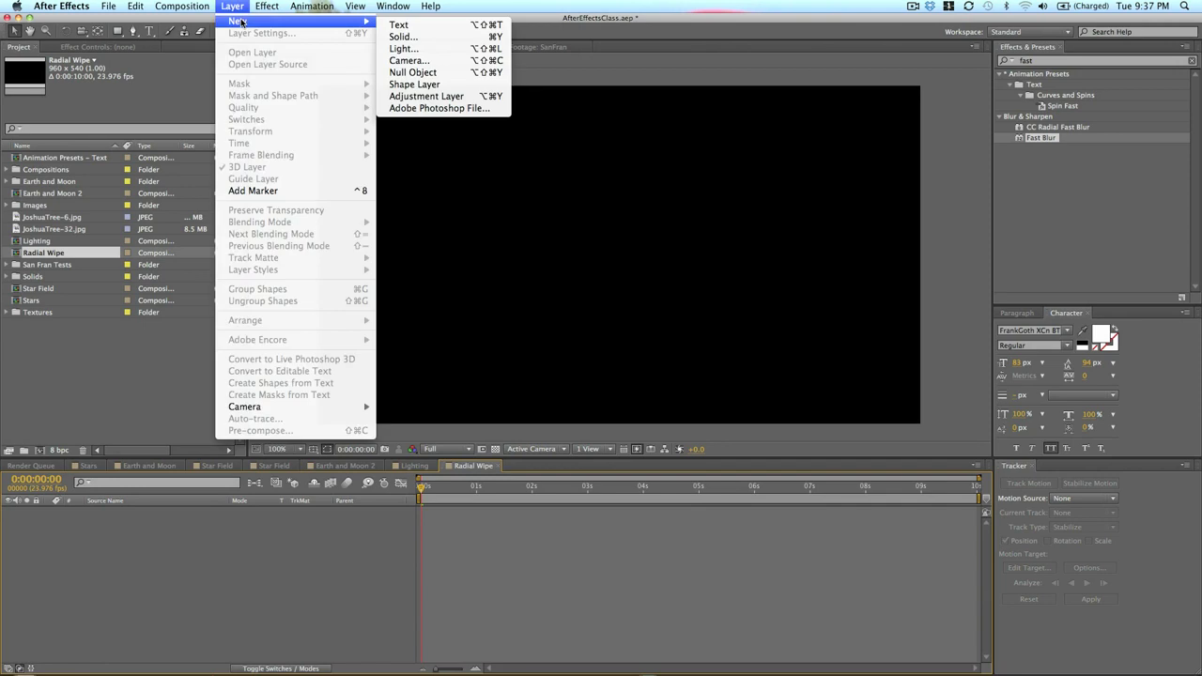
pyautogui.click(414, 37)
pyautogui.click(558, 326)
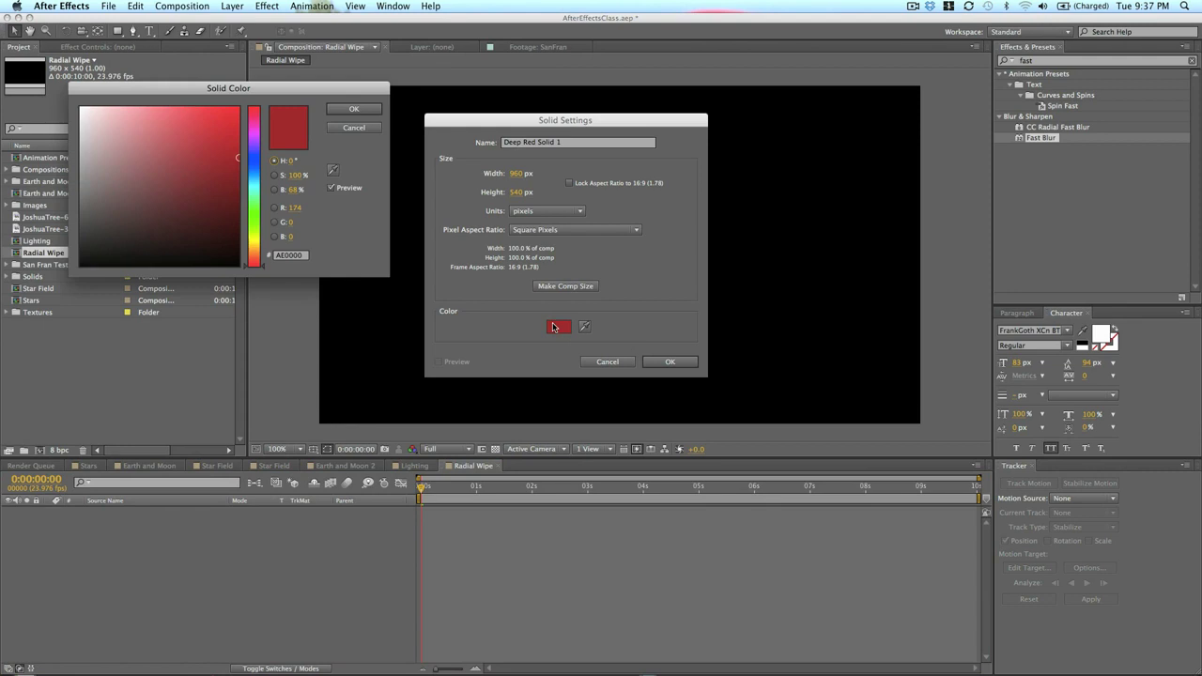
pyautogui.click(222, 141)
pyautogui.click(250, 181)
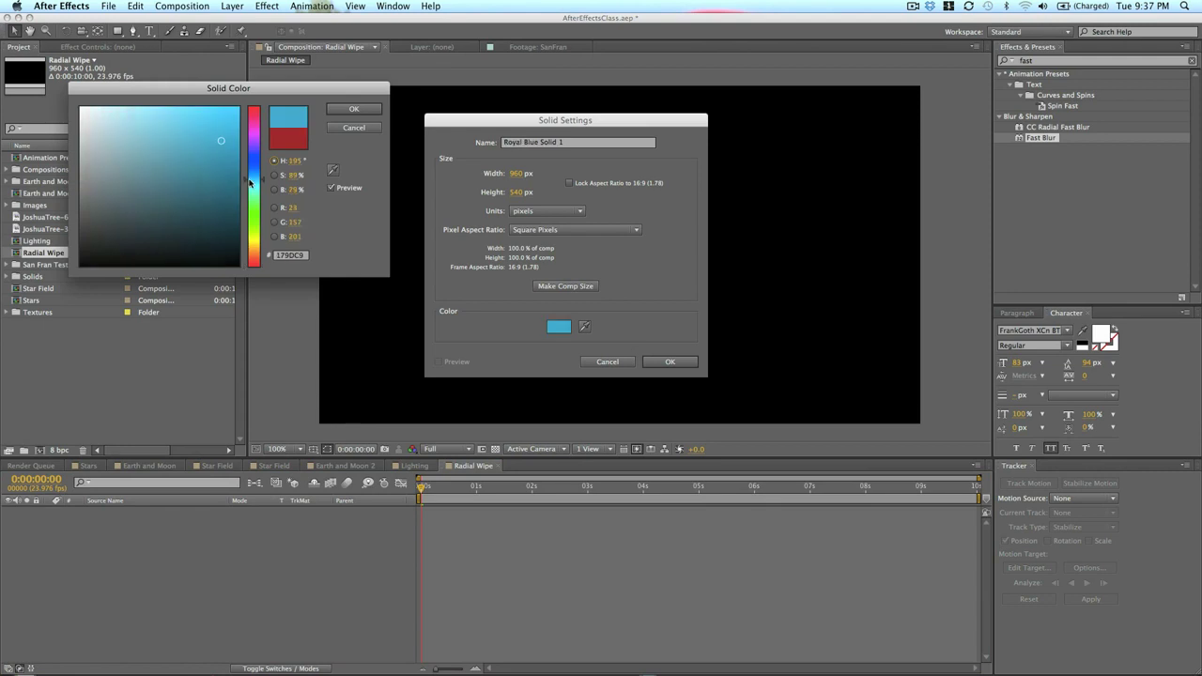
pyautogui.click(251, 179)
pyautogui.click(354, 109)
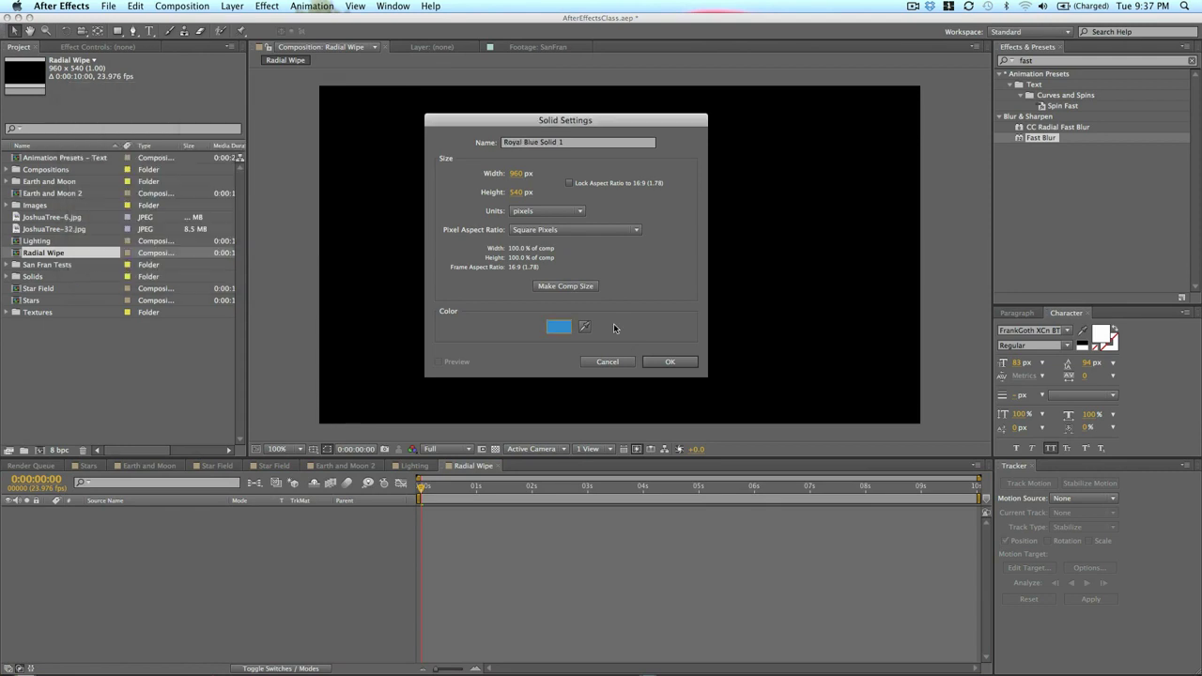
pyautogui.click(662, 362)
# Draw a circular mask on the blue solid with the Ellipse tool, centred in the composition, and deselect the layer.
pyautogui.moveTo(116, 30); pyautogui.dragTo(152, 61)
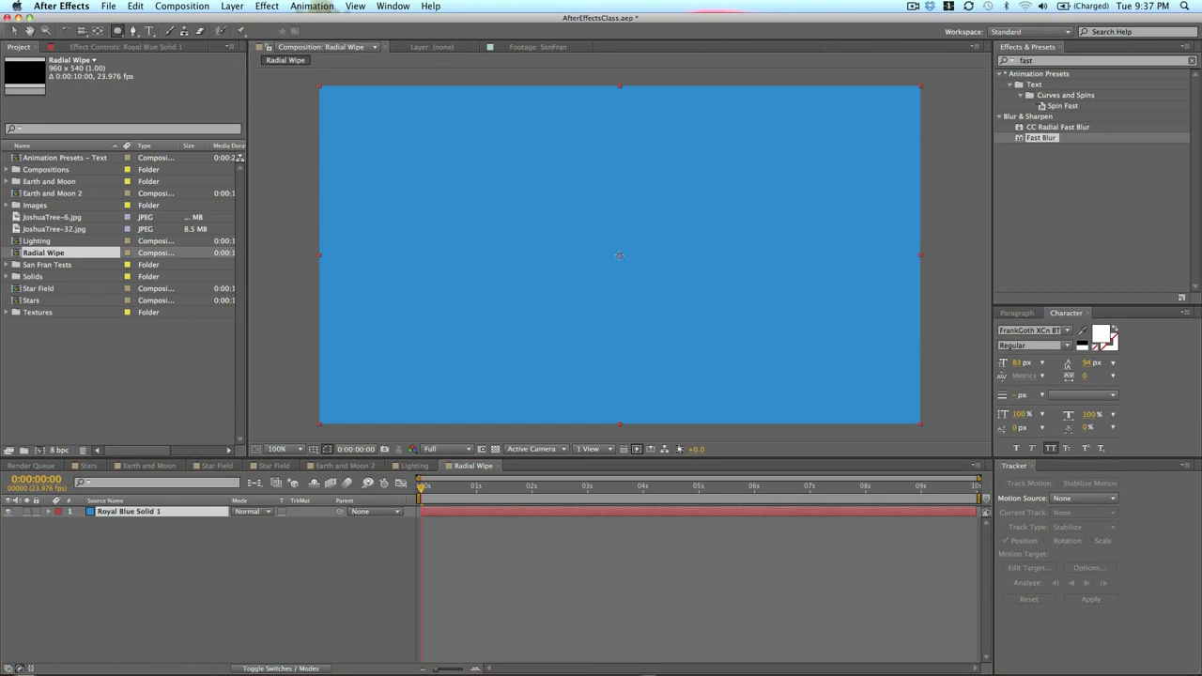
pyautogui.moveTo(620, 255); pyautogui.dragTo(764, 182)
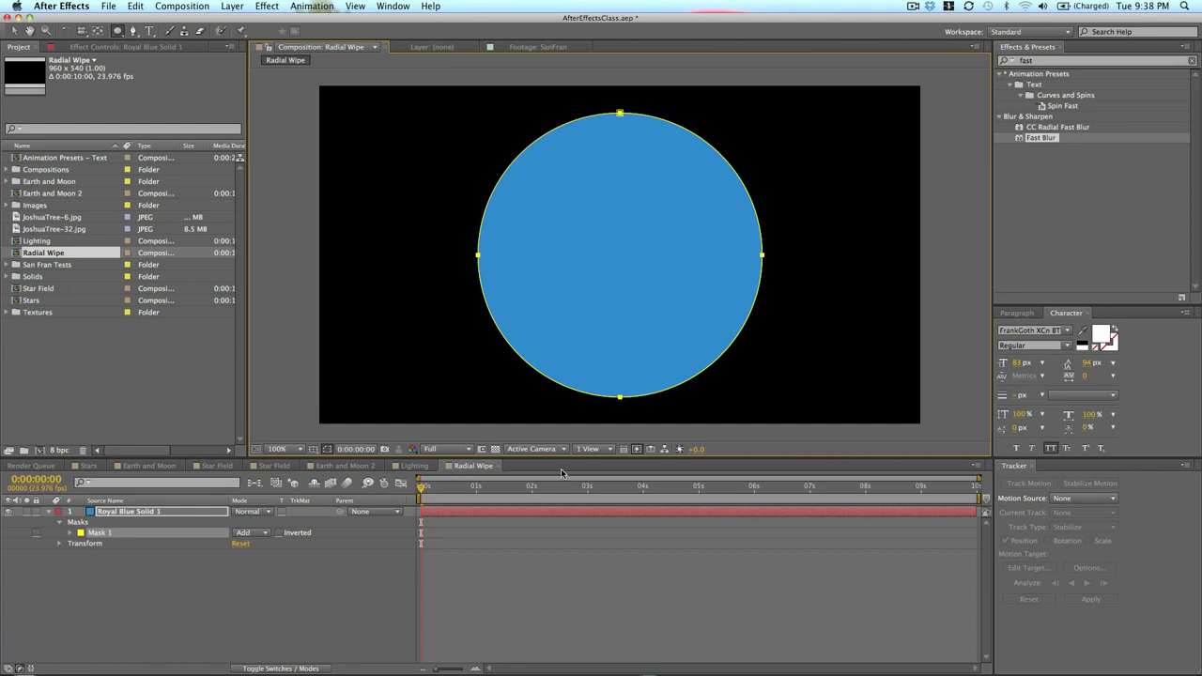
pyautogui.click(527, 514)
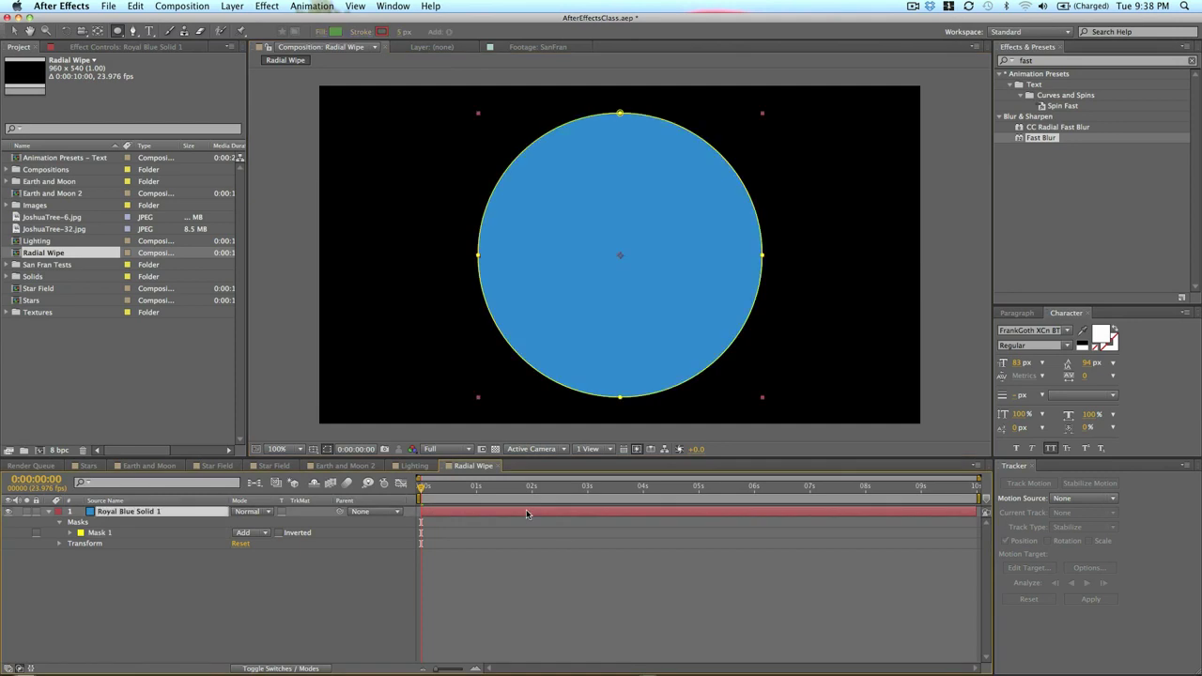
pyautogui.click(516, 546)
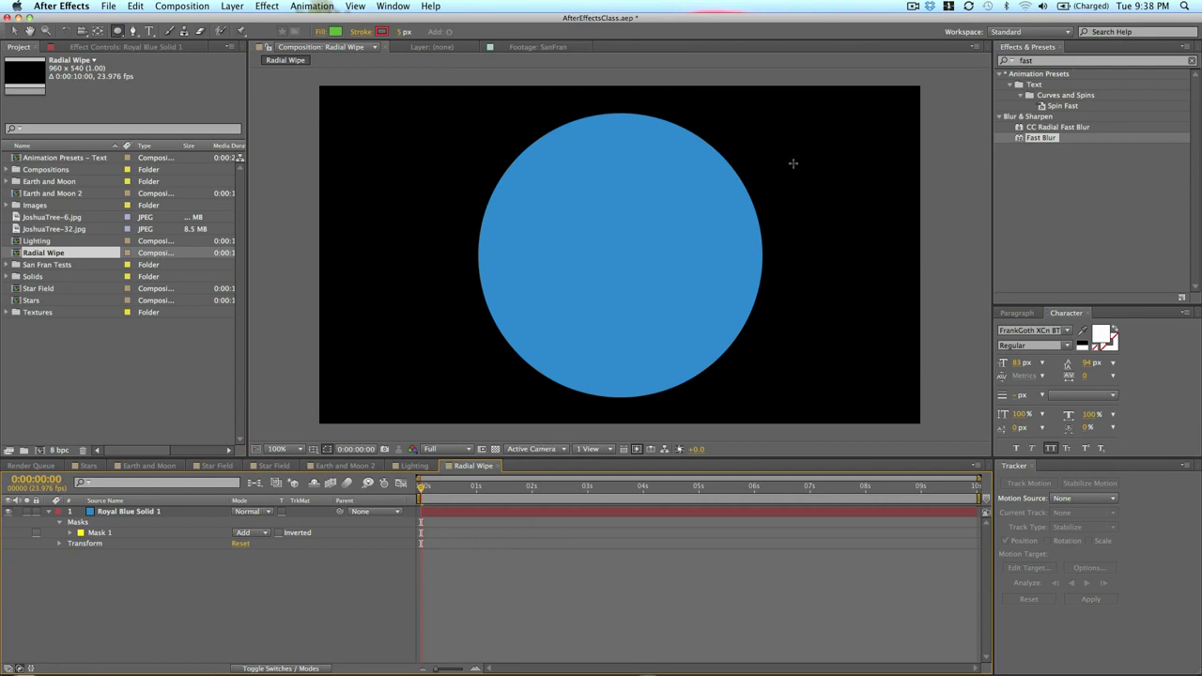
# Search the effects for "radial" and apply Radial Wipe to the blue solid, with the wipe direction set to Clockwise.
pyautogui.click(1033, 60)
pyautogui.write('radial')
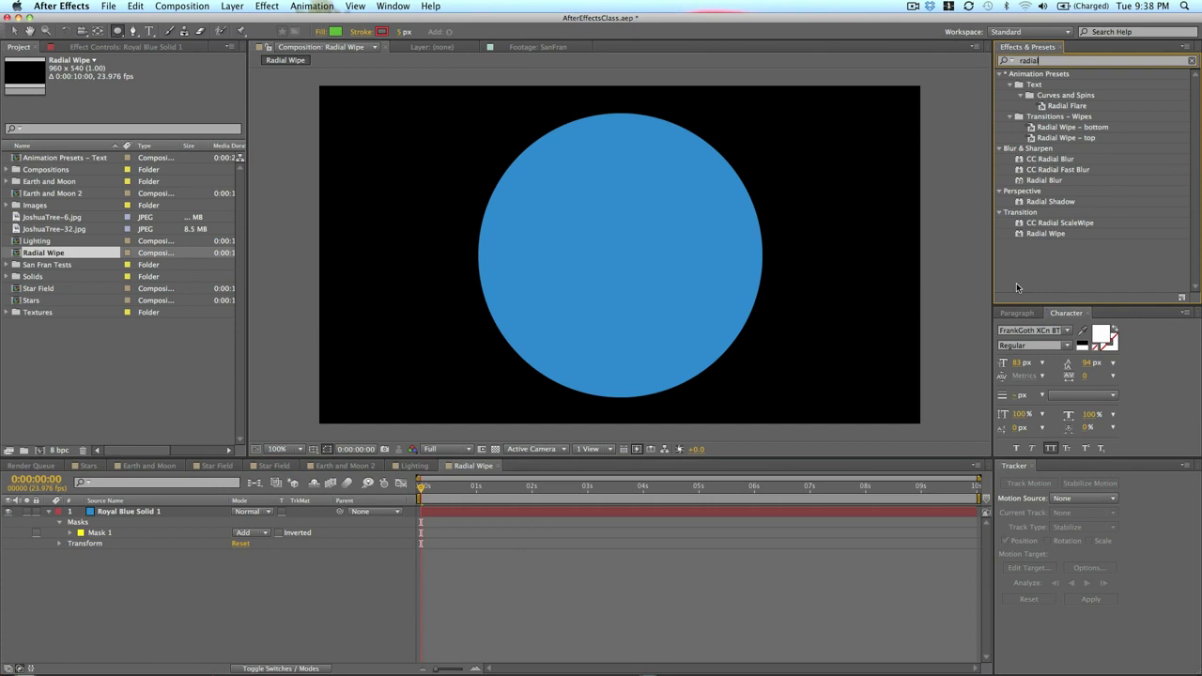
pyautogui.moveTo(1038, 230); pyautogui.dragTo(552, 510)
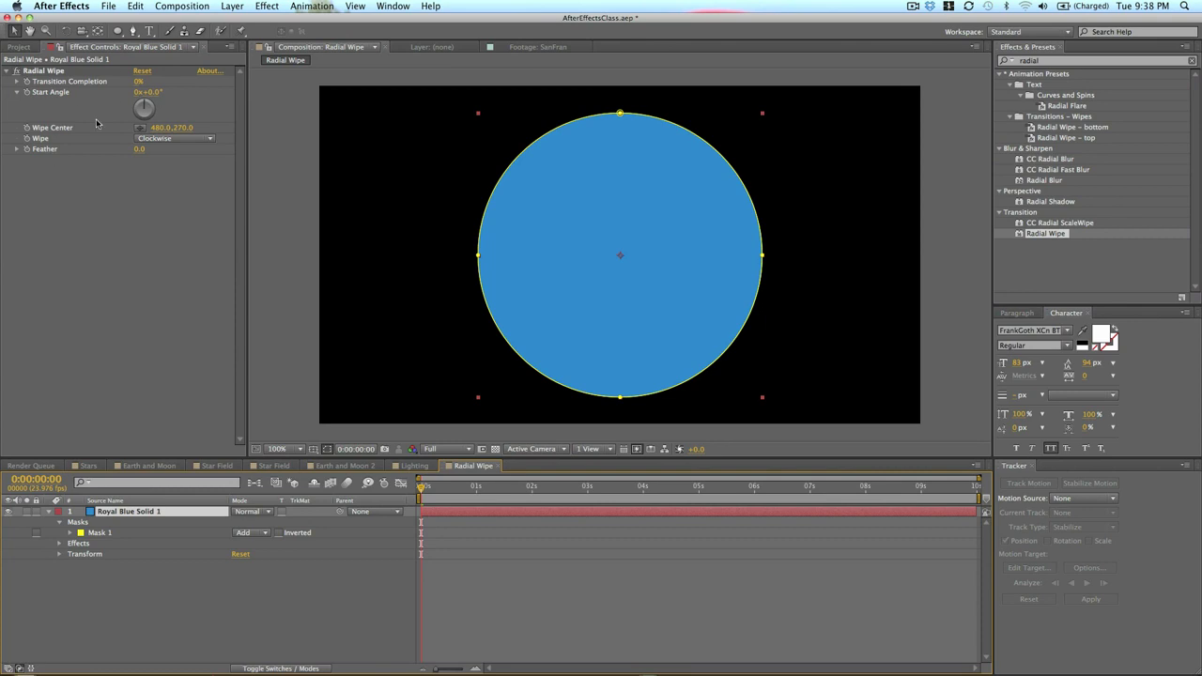
pyautogui.click(185, 141)
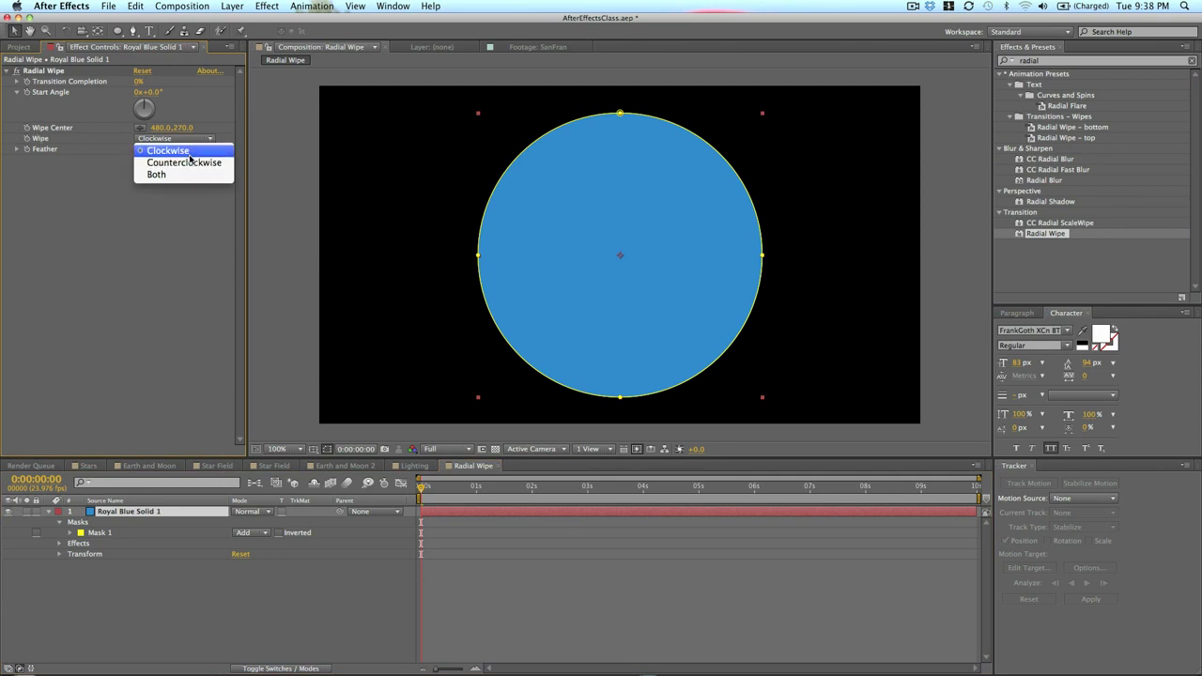
pyautogui.click(183, 152)
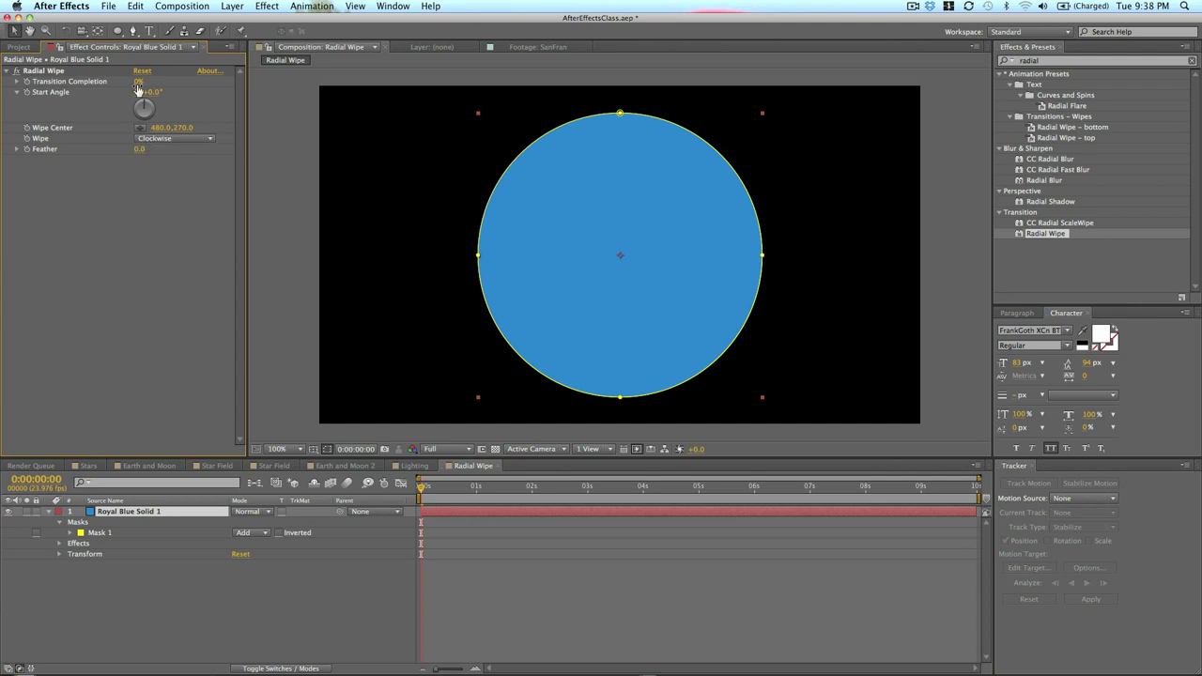
# Test Transition Completion at 32%, then keyframe it at 0% at the start and reveal the keyframe under the layer.
pyautogui.moveTo(138, 84); pyautogui.dragTo(131, 86)
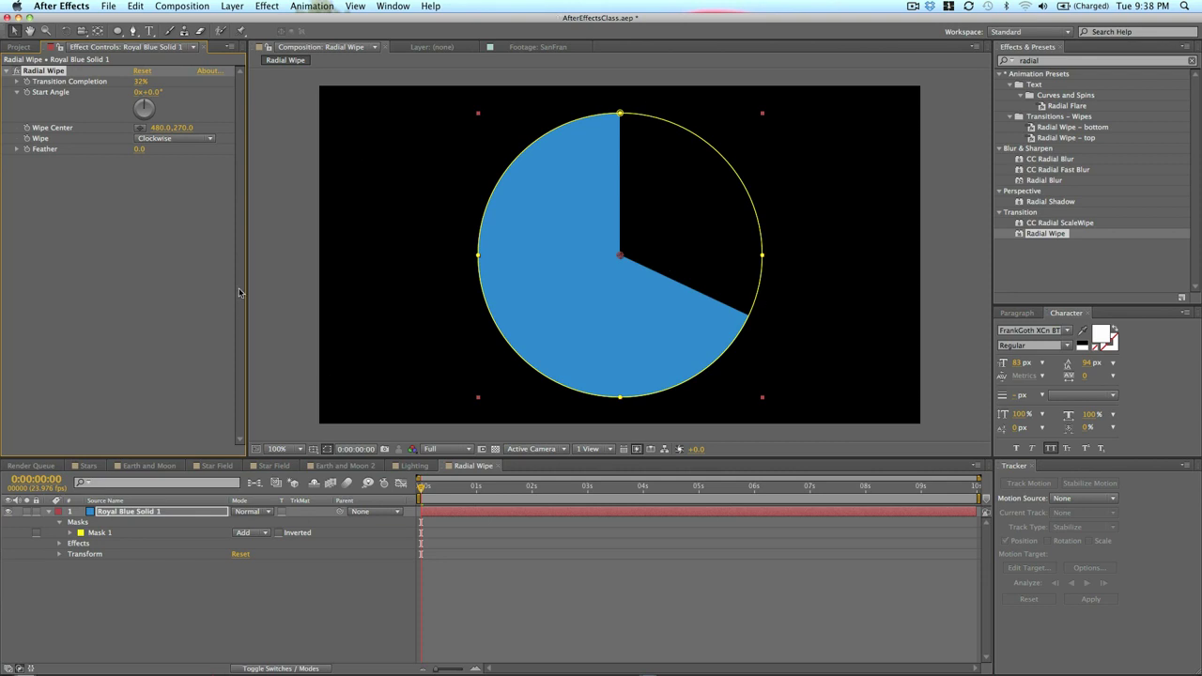
pyautogui.moveTo(141, 81); pyautogui.dragTo(134, 79)
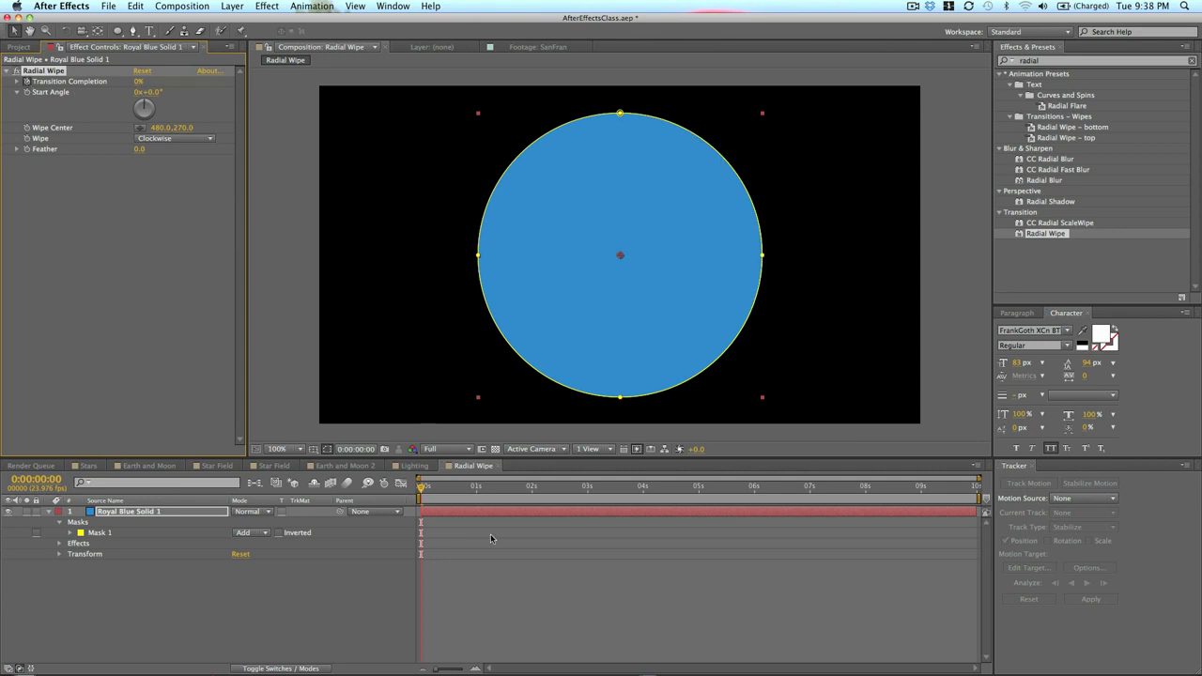
pyautogui.click(455, 517)
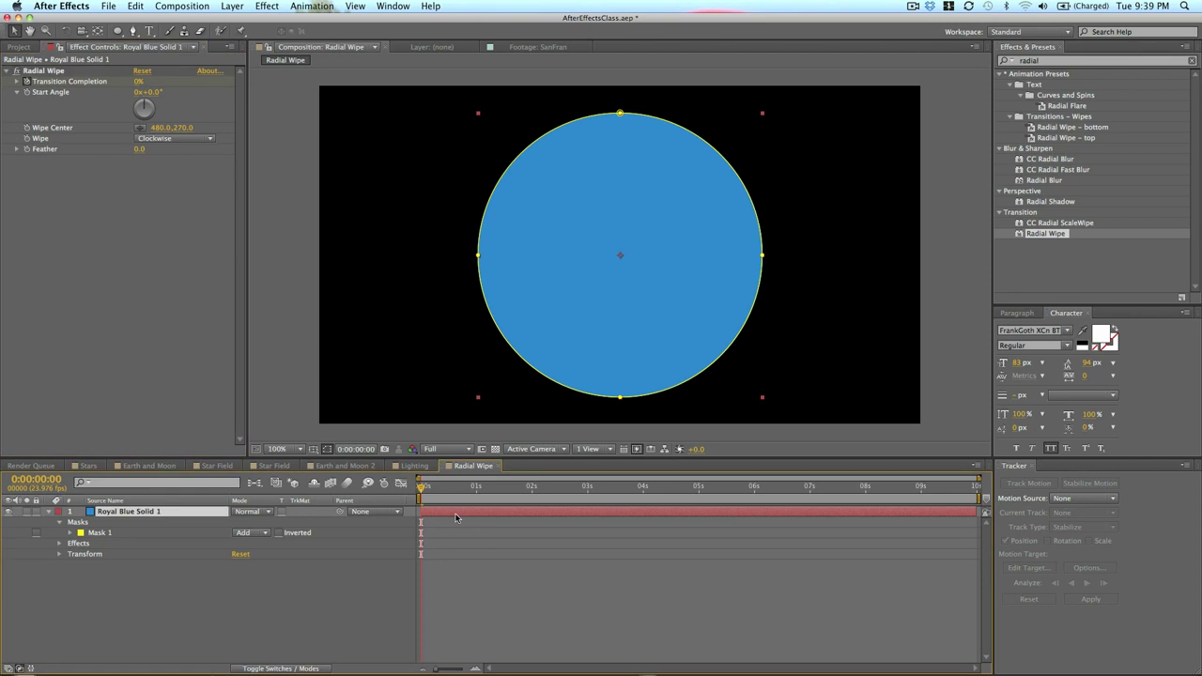
pyautogui.press('u')
pyautogui.click(421, 533)
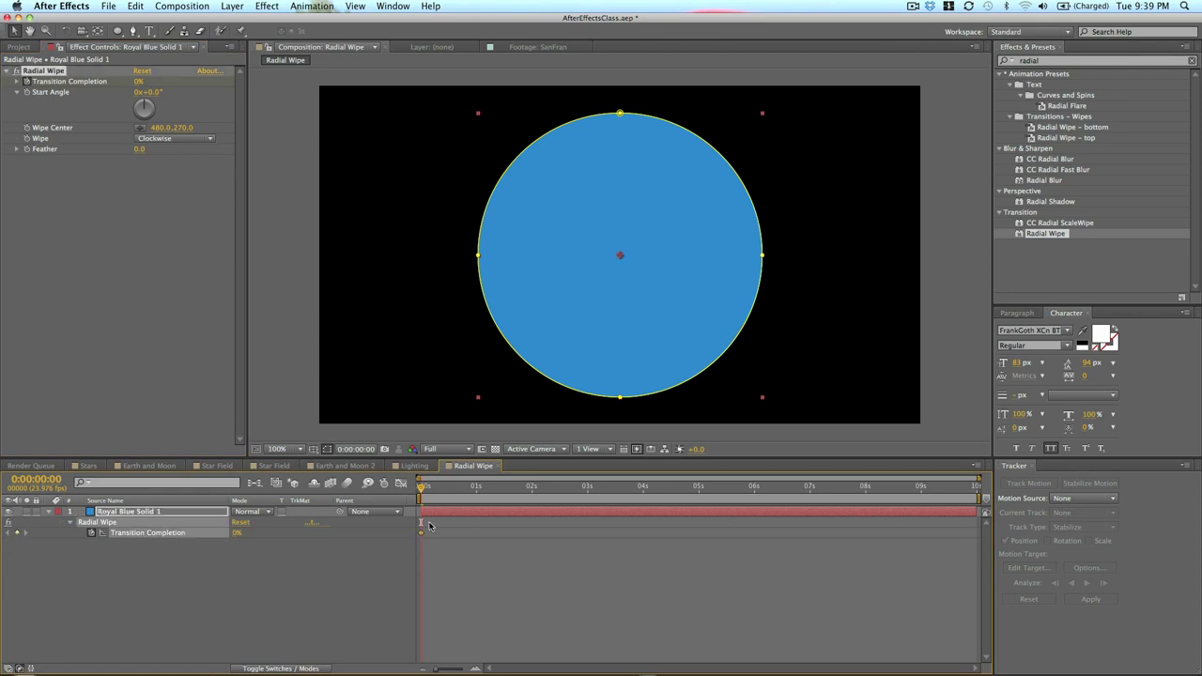
pyautogui.click(493, 574)
# Set a Transition Completion keyframe of 100% at 0:00:01:00.
pyautogui.click(476, 486)
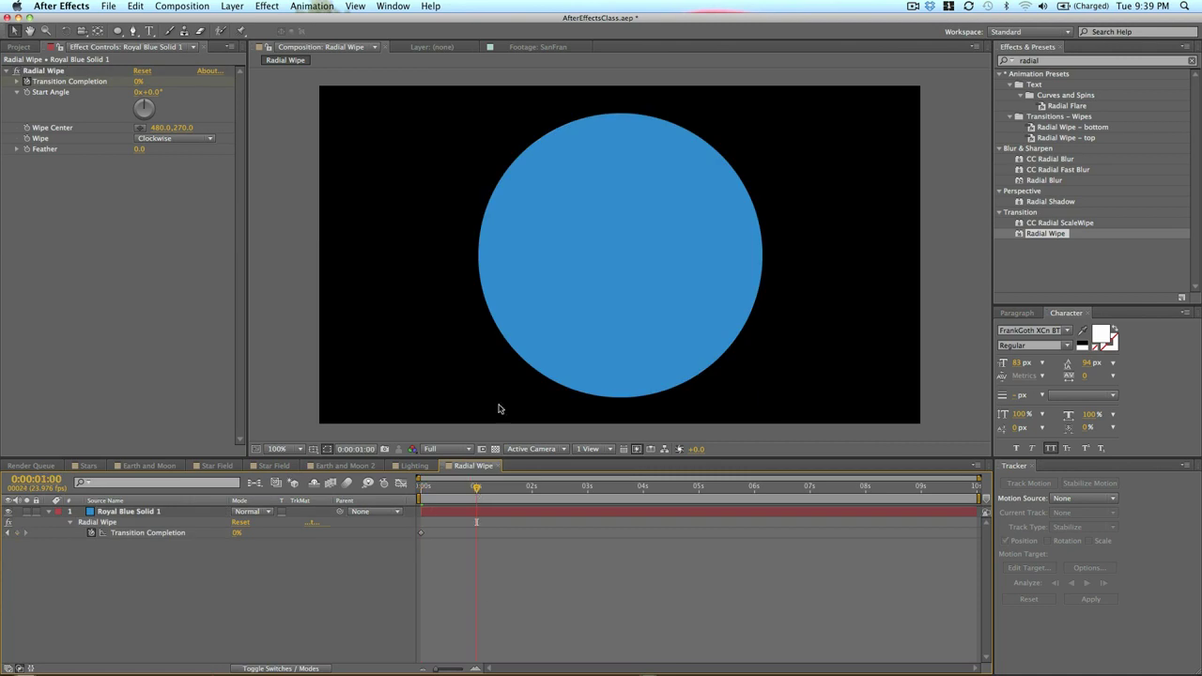
pyautogui.click(139, 81)
pyautogui.write('100')
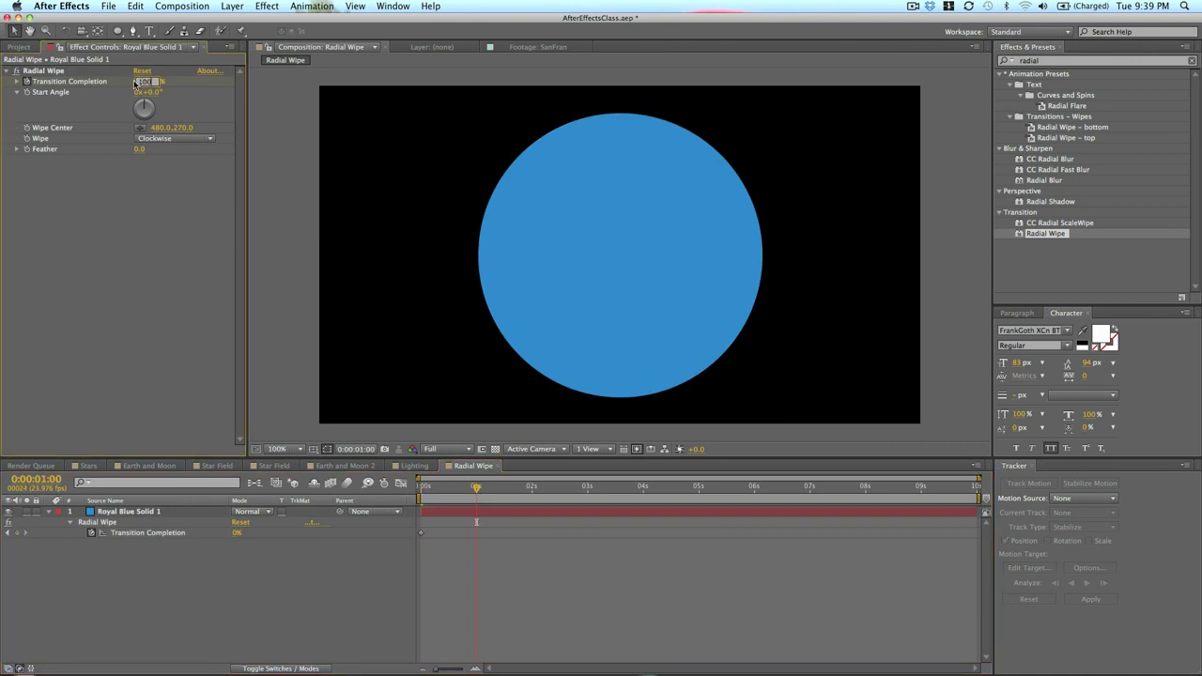
pyautogui.press('Return')
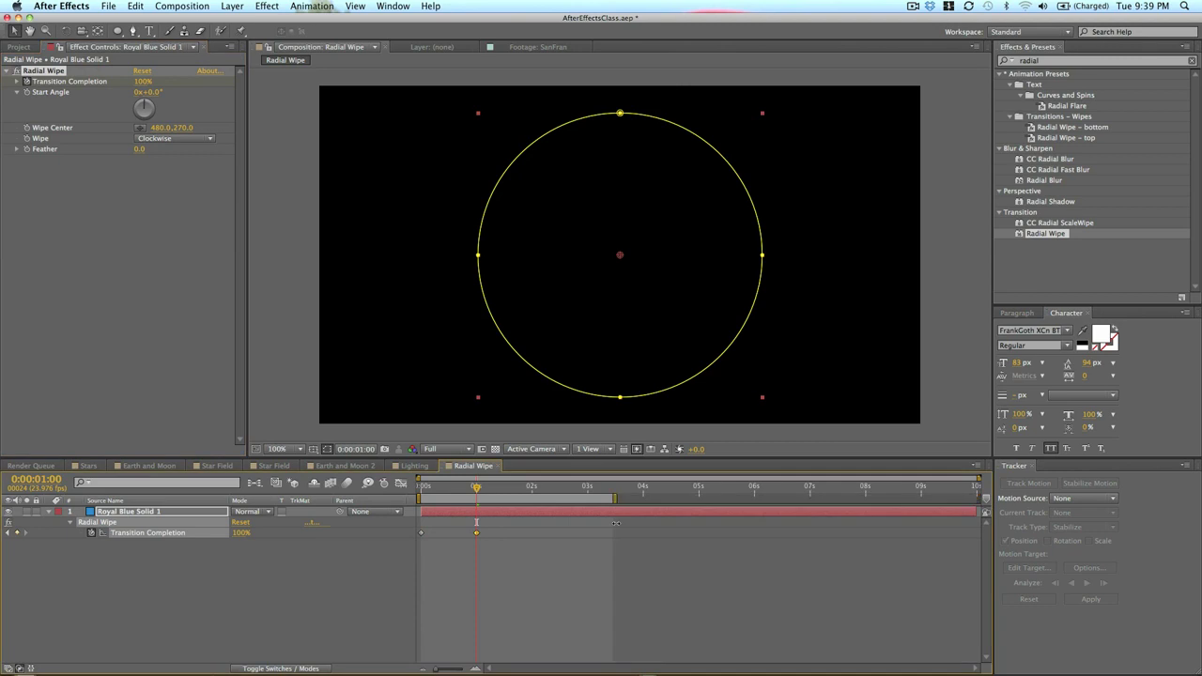
# Shorten the work area to just over one second and preview the wipe animation.
pyautogui.moveTo(481, 508); pyautogui.dragTo(494, 511)
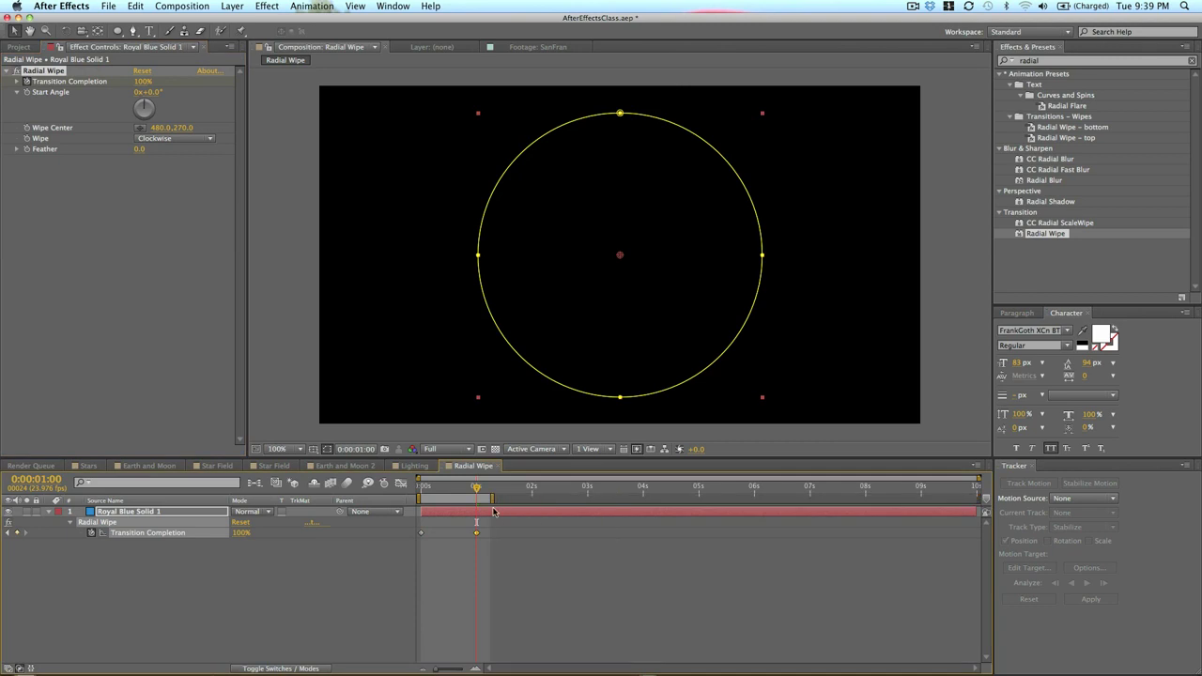
pyautogui.press('space')
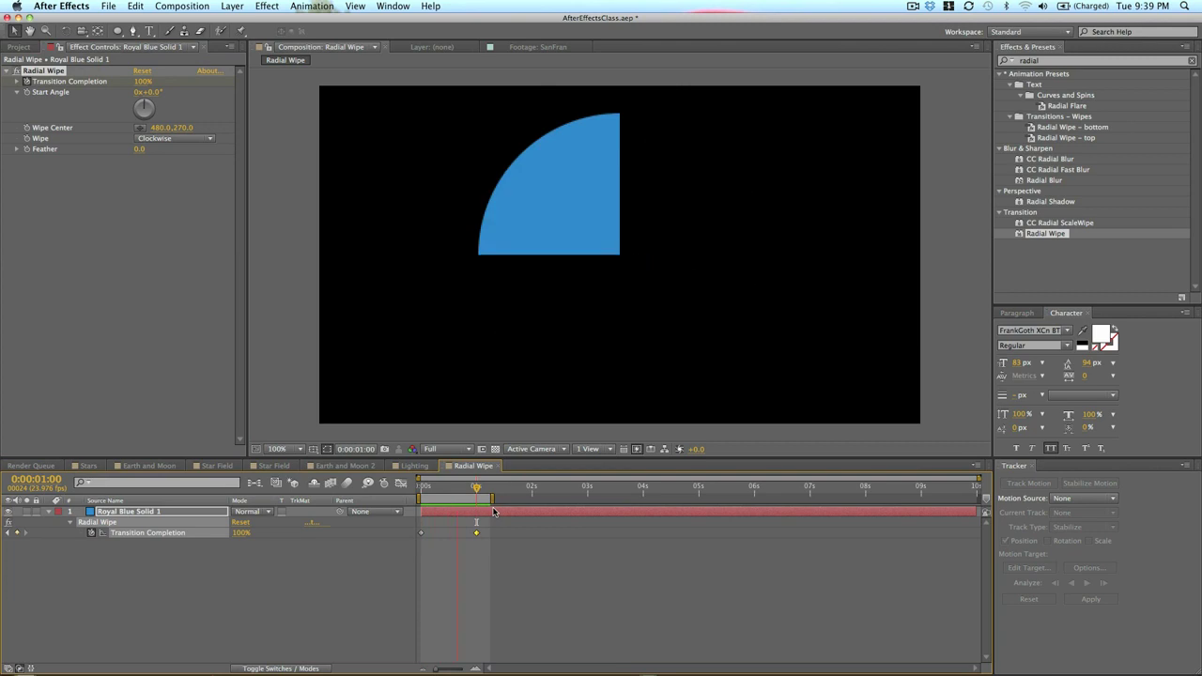
pyautogui.press('space')
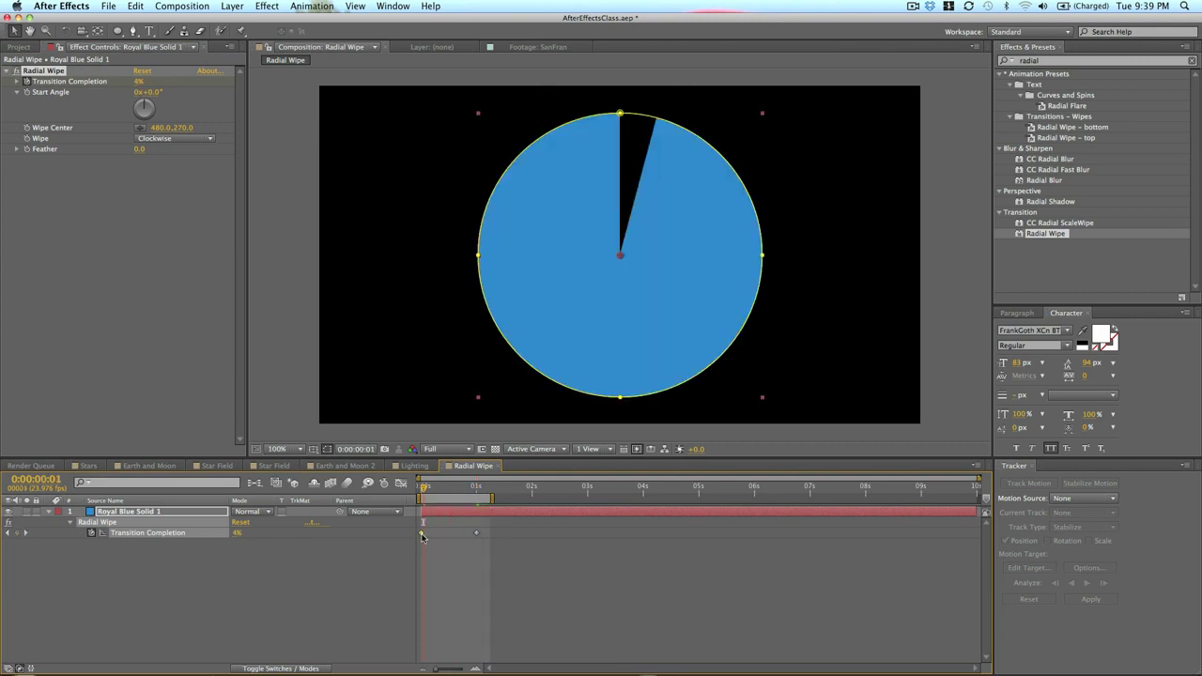
# Reverse the keyframes so the 100% one precedes the 0% one, preview, and move the 0% keyframe to about 1.25 seconds.
pyautogui.moveTo(421, 532); pyautogui.dragTo(471, 532)
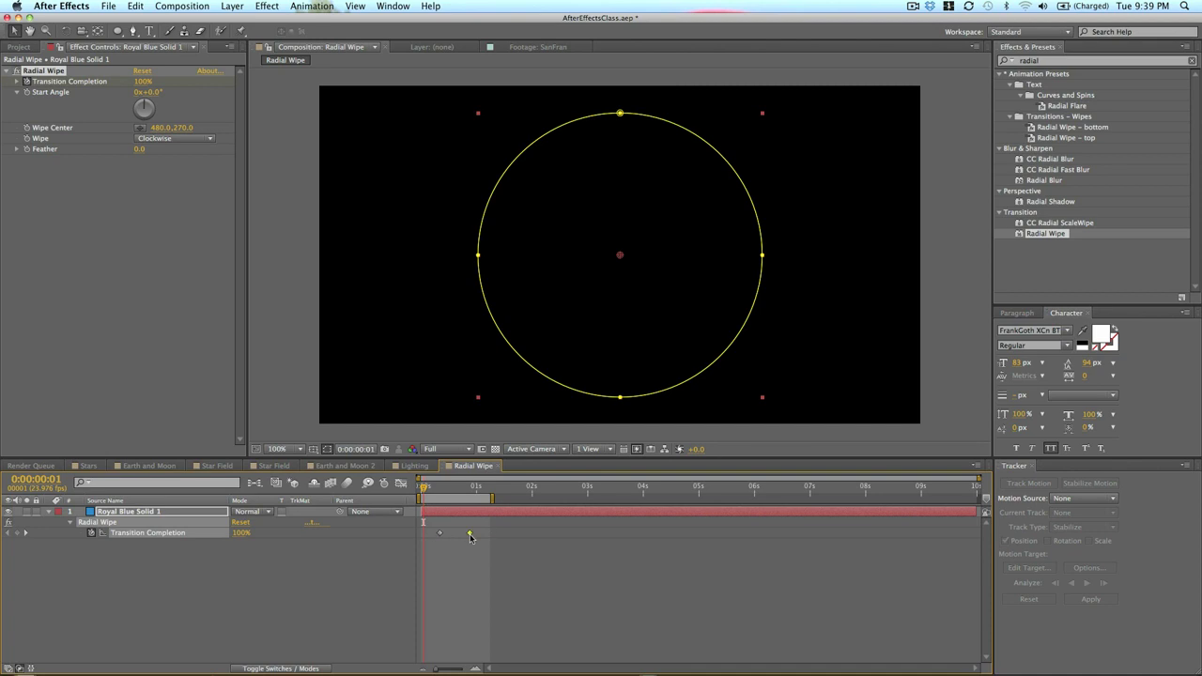
pyautogui.press('space')
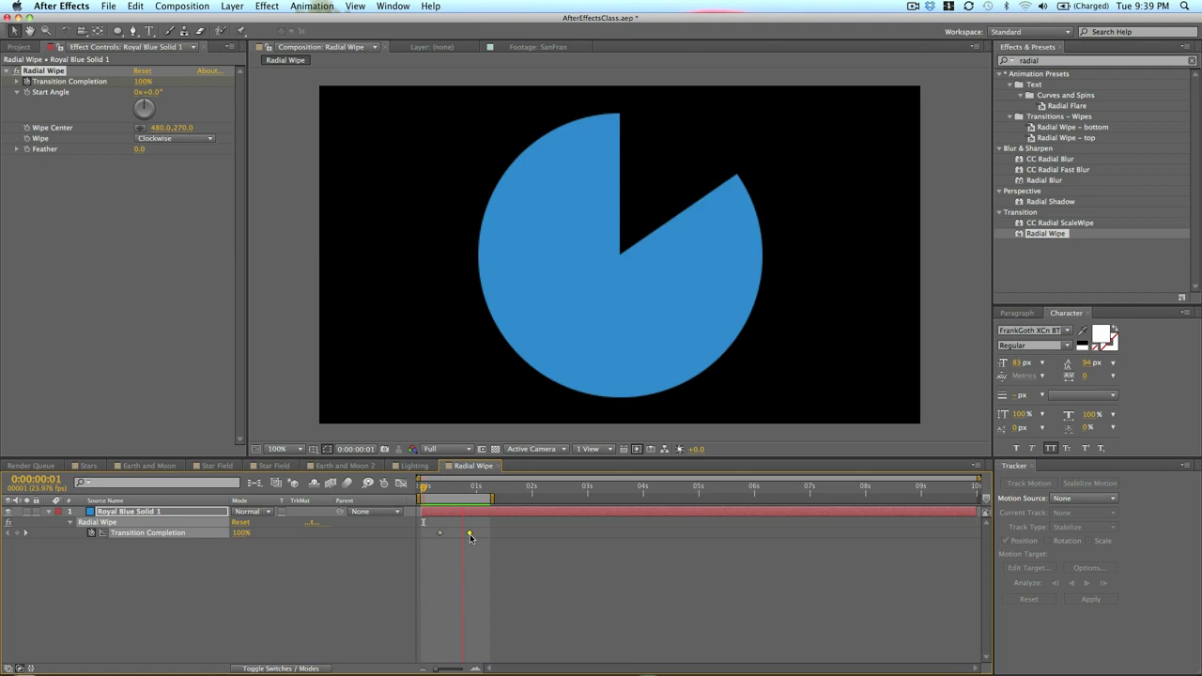
pyautogui.press('space')
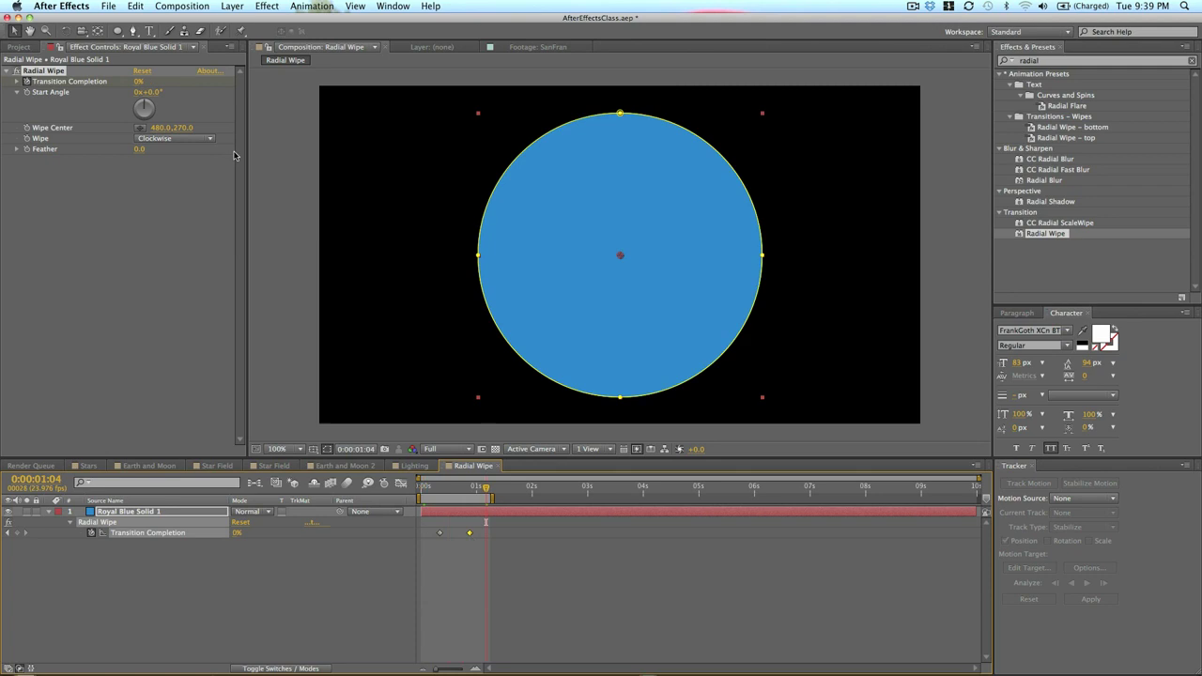
pyautogui.moveTo(469, 532); pyautogui.dragTo(490, 533)
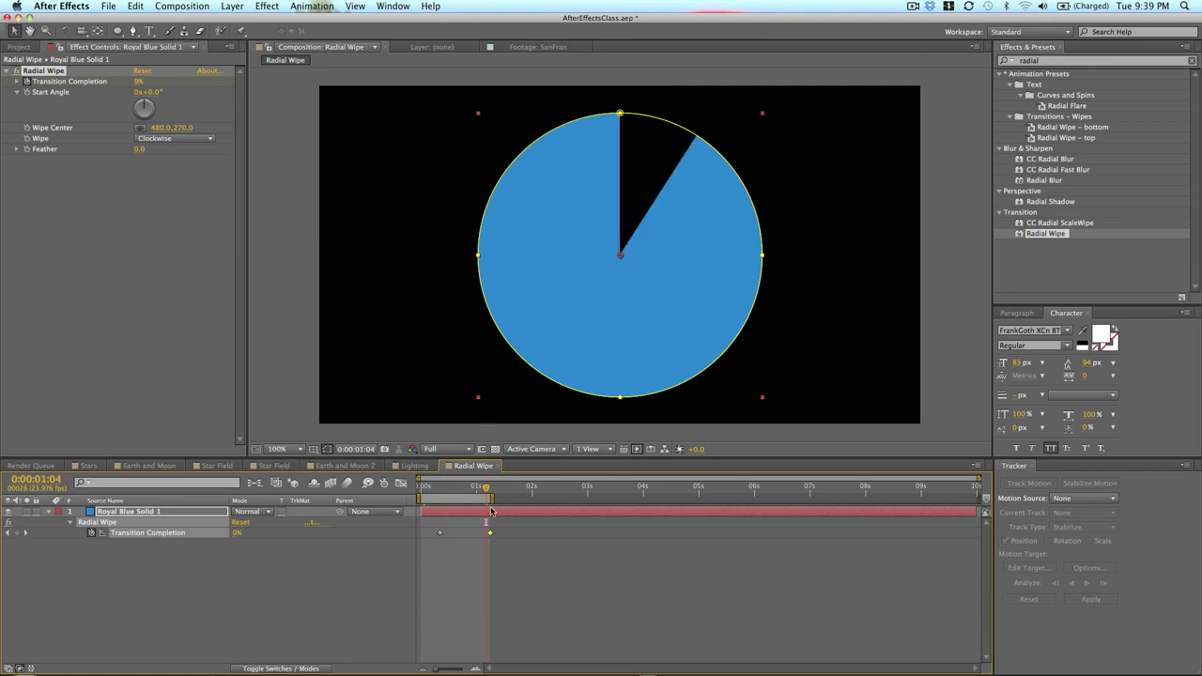
# Set the Radial Wipe direction to Counterclockwise and preview the animation.
pyautogui.click(167, 139)
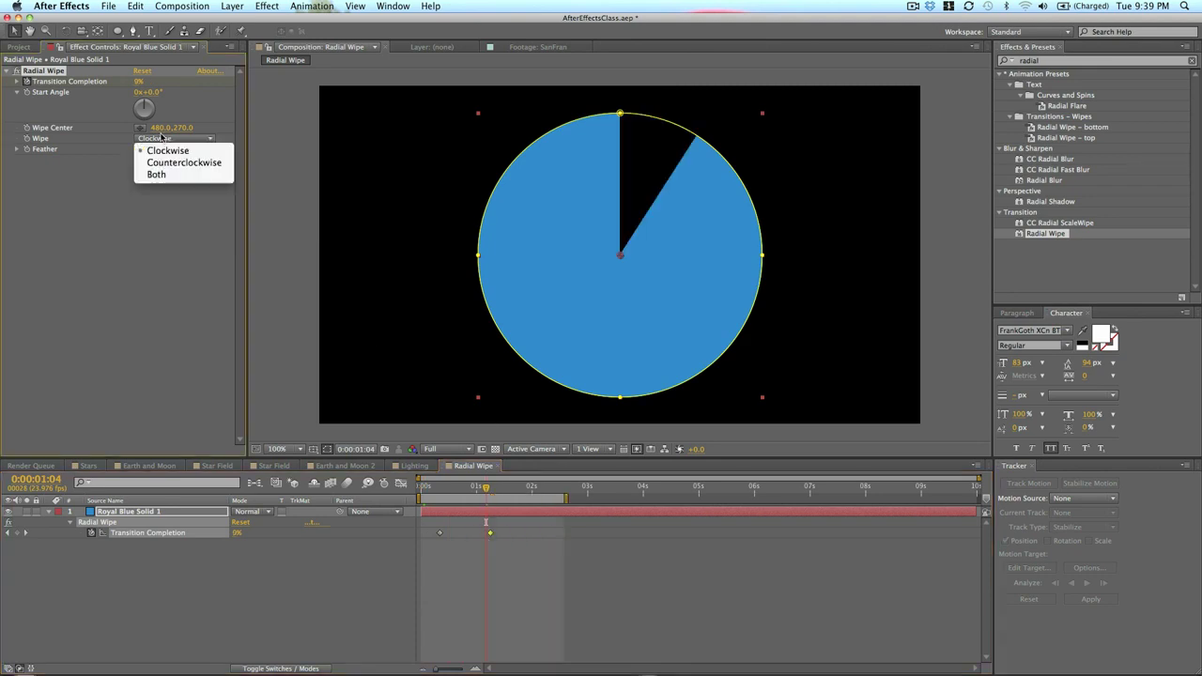
pyautogui.click(172, 164)
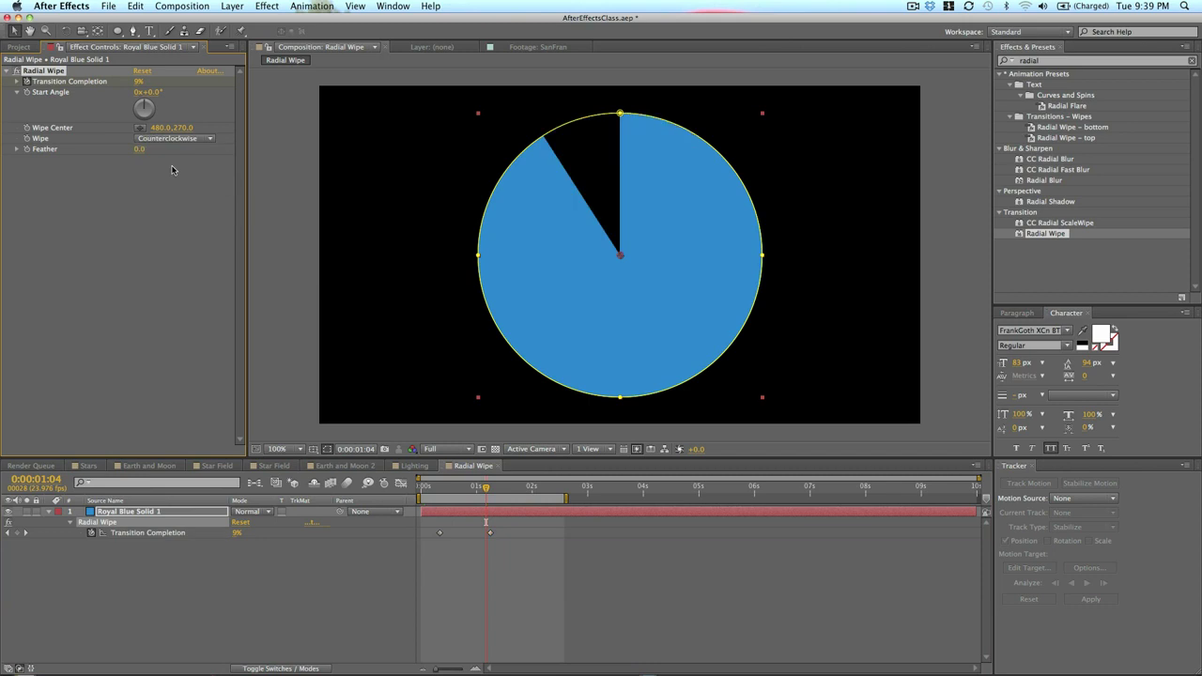
pyautogui.press('space')
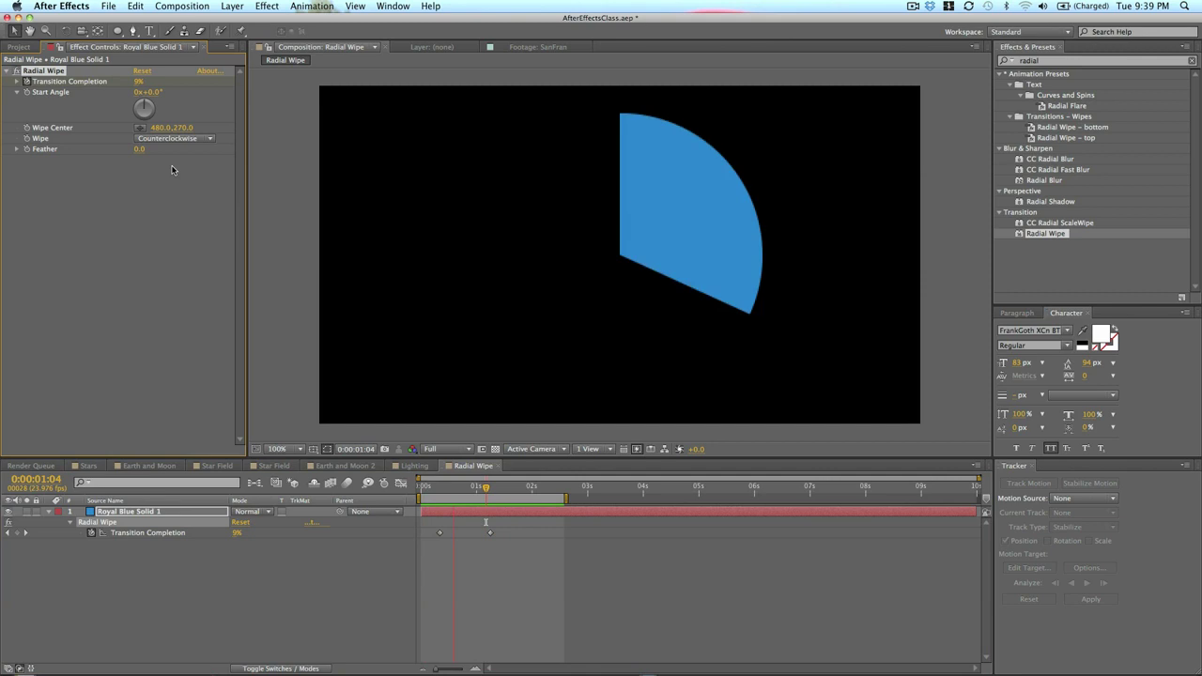
pyautogui.press('space')
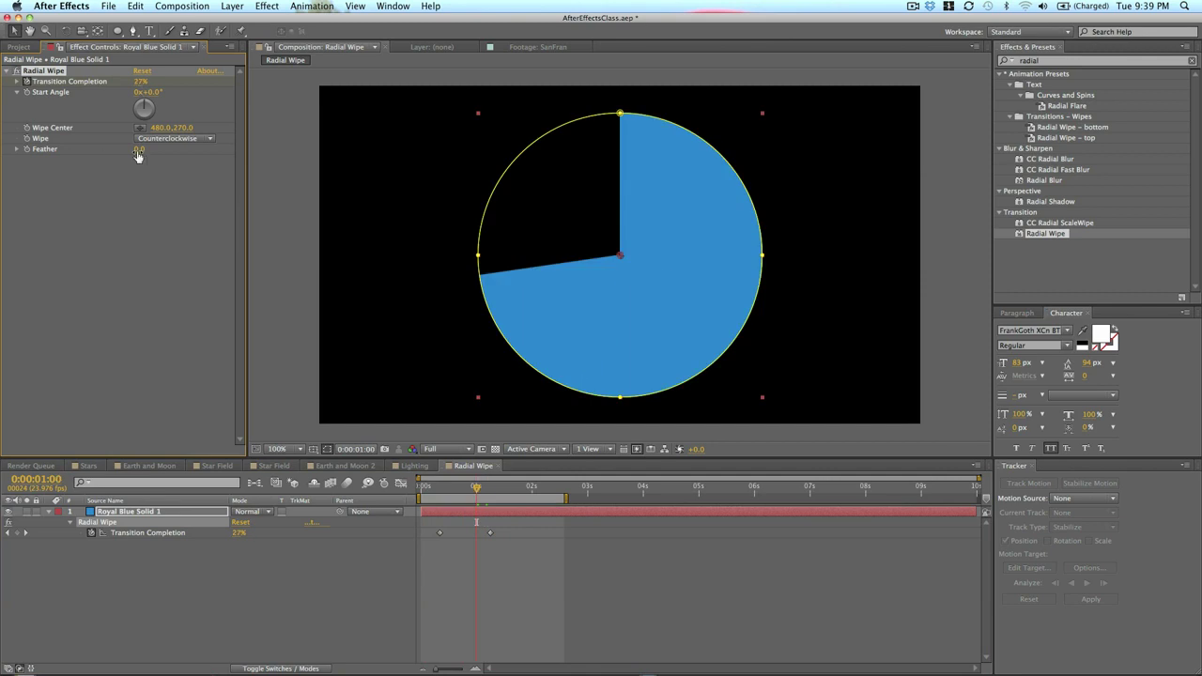
# Try a Radial Wipe feather of 26, preview the soft edge, and undo the feathering.
pyautogui.moveTo(139, 150); pyautogui.dragTo(130, 155)
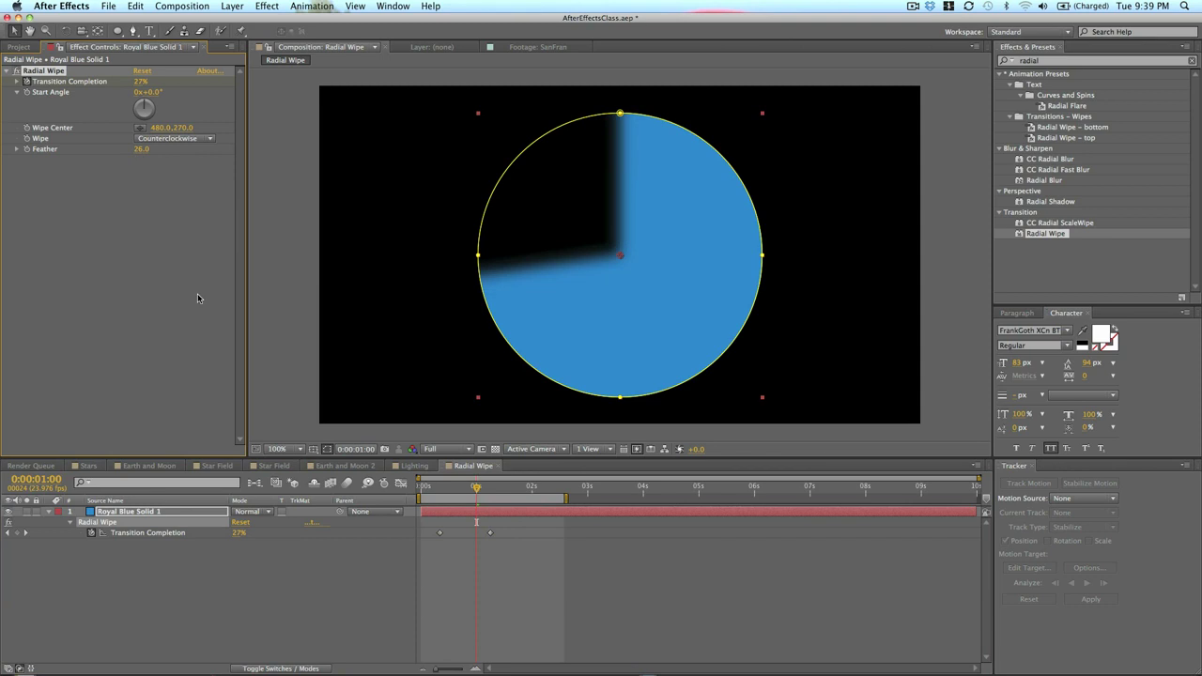
pyautogui.click(536, 551)
pyautogui.press('space')
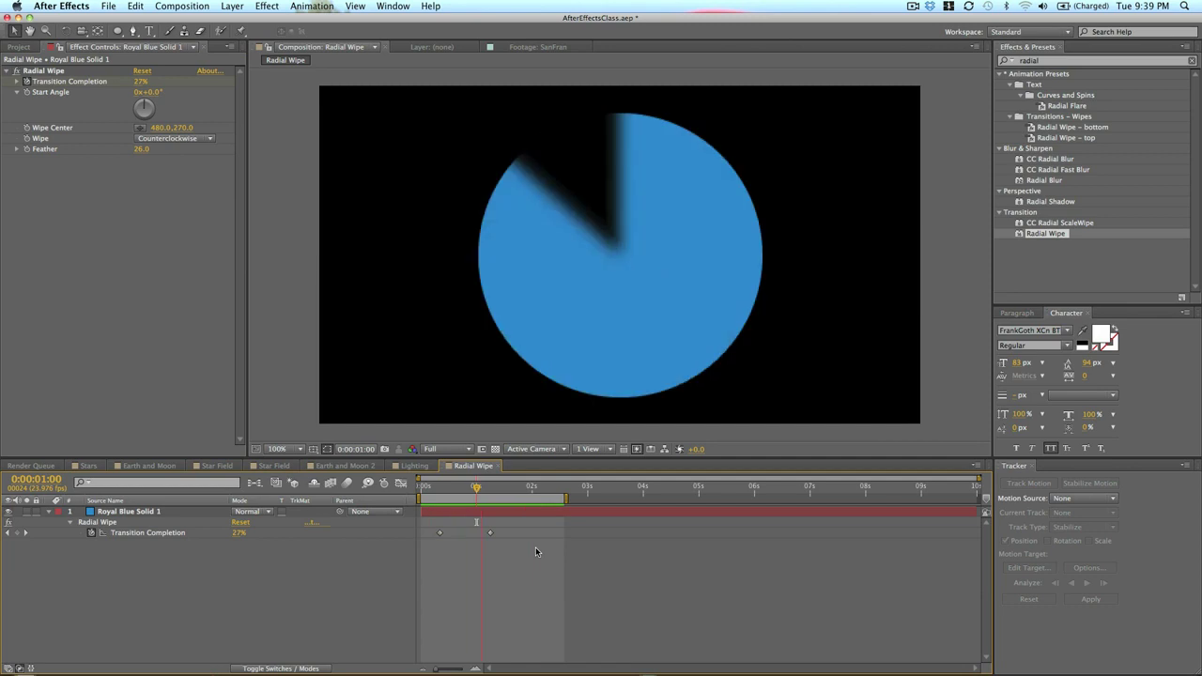
pyautogui.press('space')
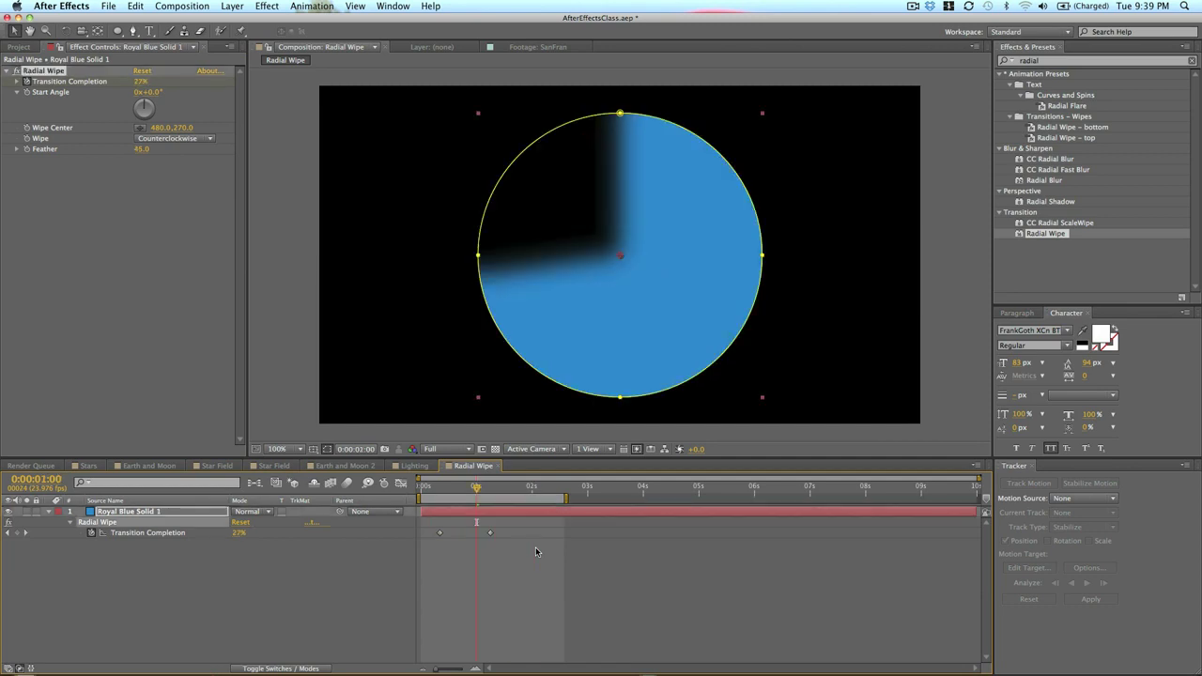
pyautogui.press('super+z')
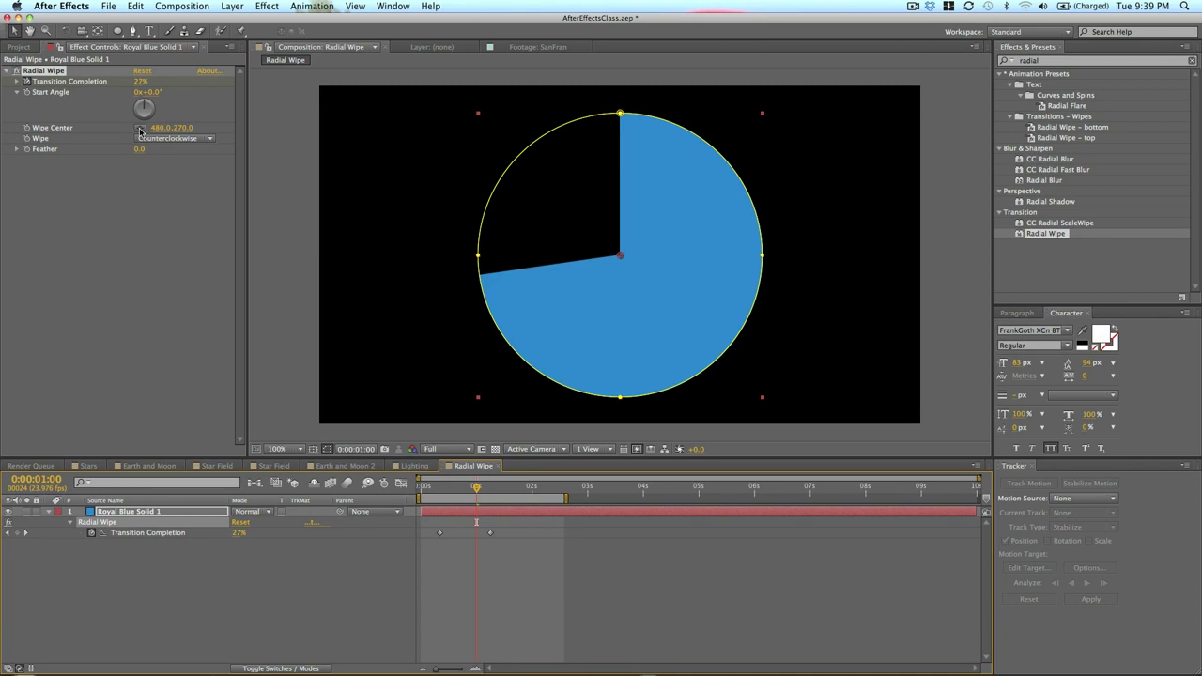
# Try placing the Radial Wipe center at the solid's lower-right corner, 706, 498, and scrub through the wipe.
pyautogui.click(139, 129)
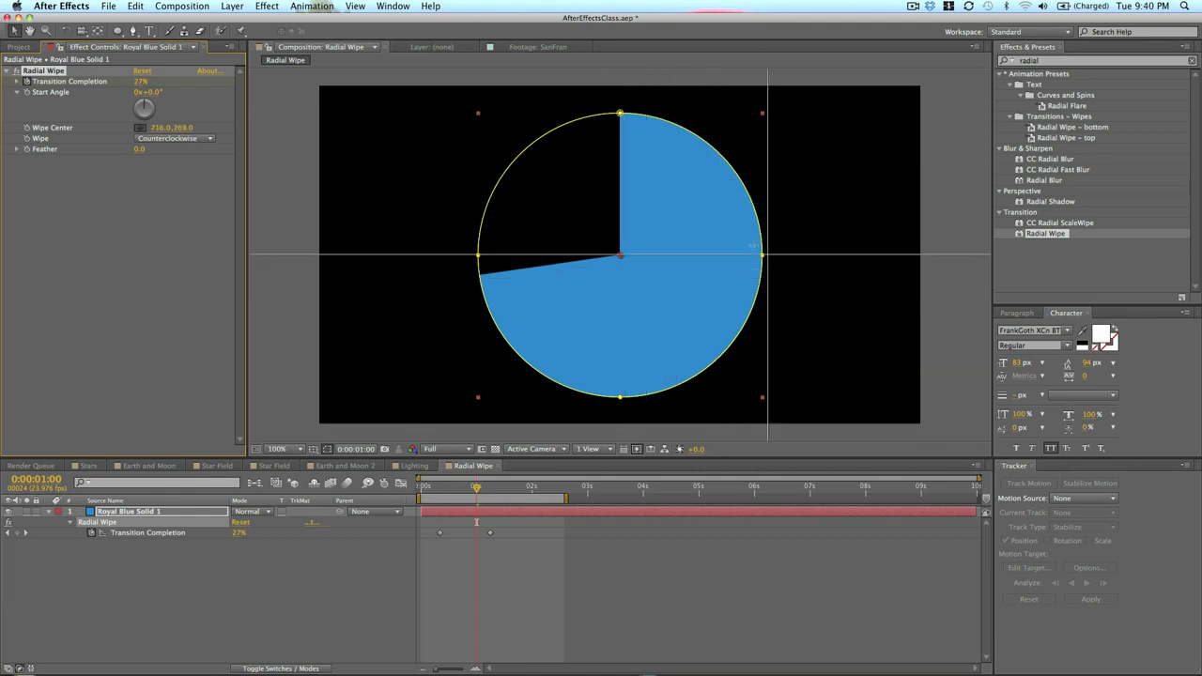
pyautogui.click(762, 396)
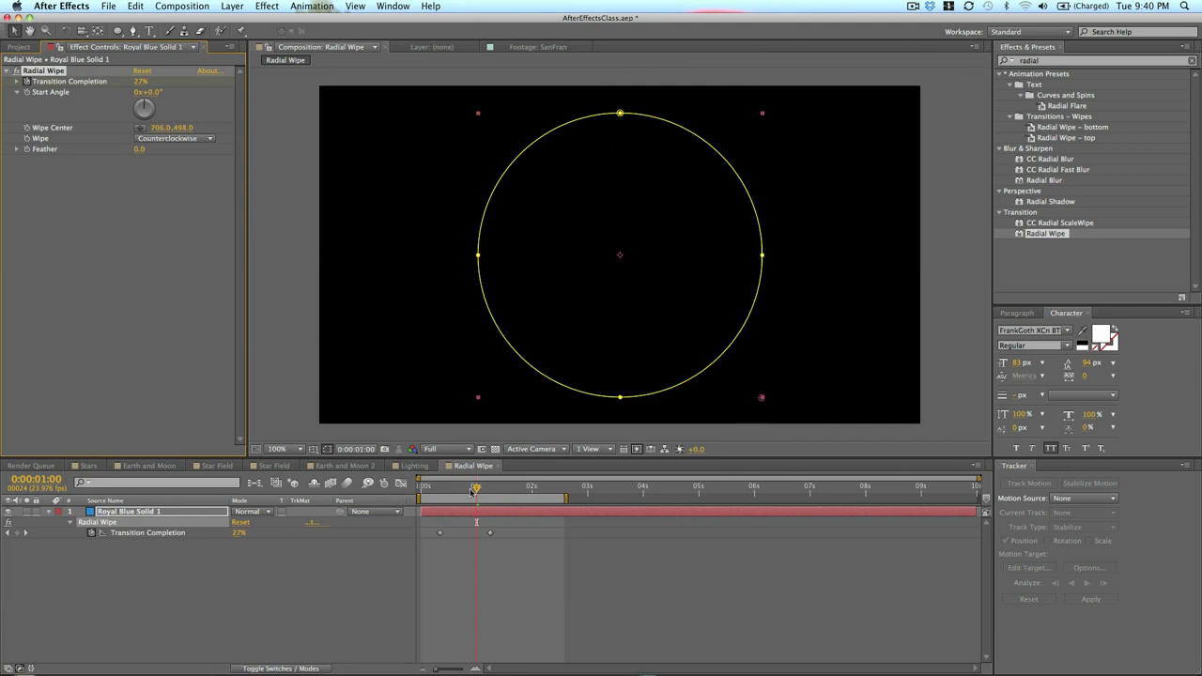
pyautogui.moveTo(473, 493); pyautogui.dragTo(438, 493)
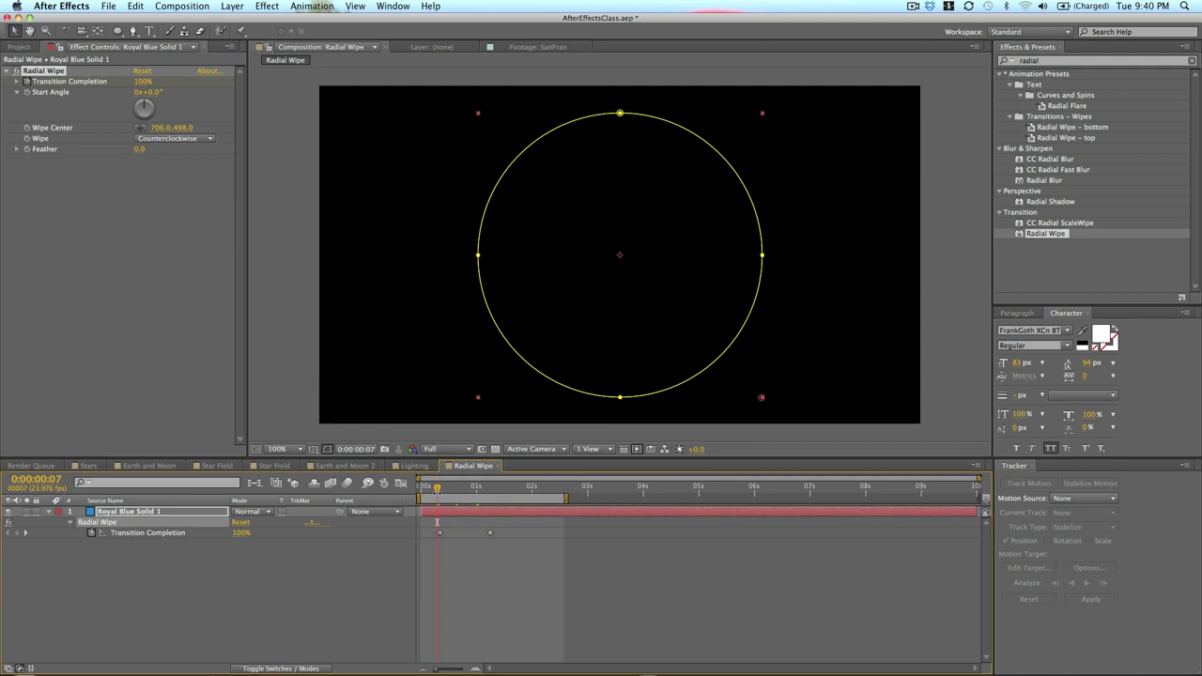
pyautogui.click(470, 489)
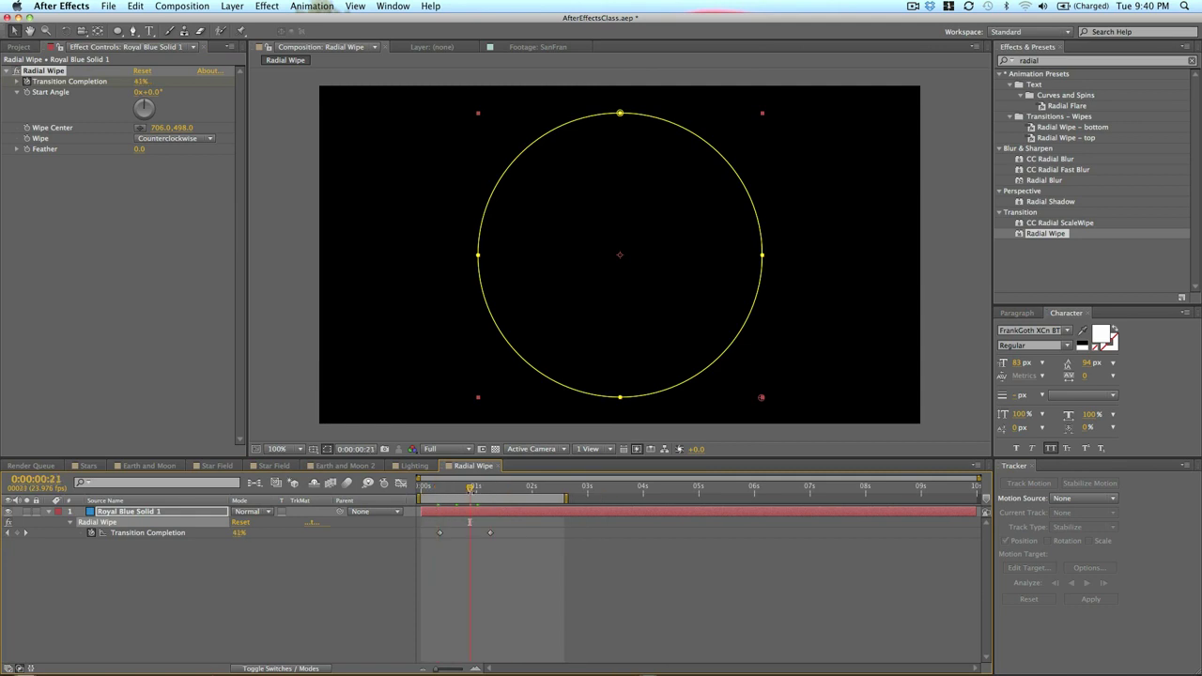
# Try a 0% Transition Completion keyframe at 0:00:00:21, preview the animation, and remove that keyframe.
pyautogui.moveTo(139, 82); pyautogui.dragTo(131, 89)
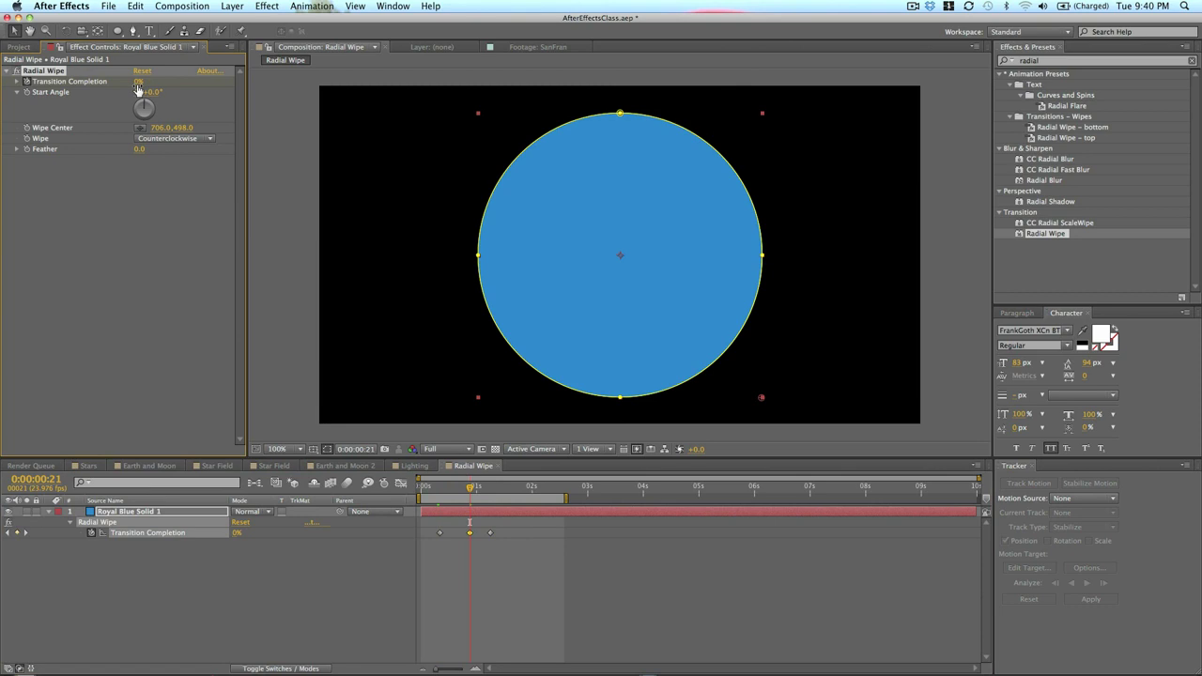
pyautogui.press('KP_0')
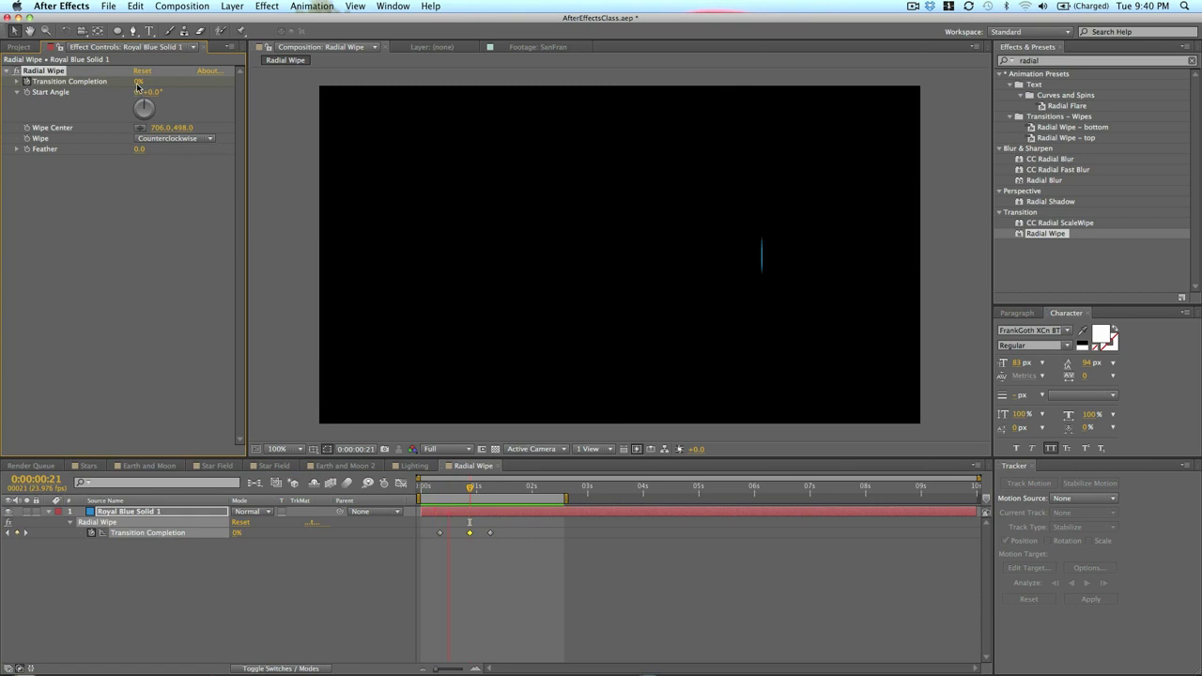
pyautogui.press('Delete')
pyautogui.click(394, 512)
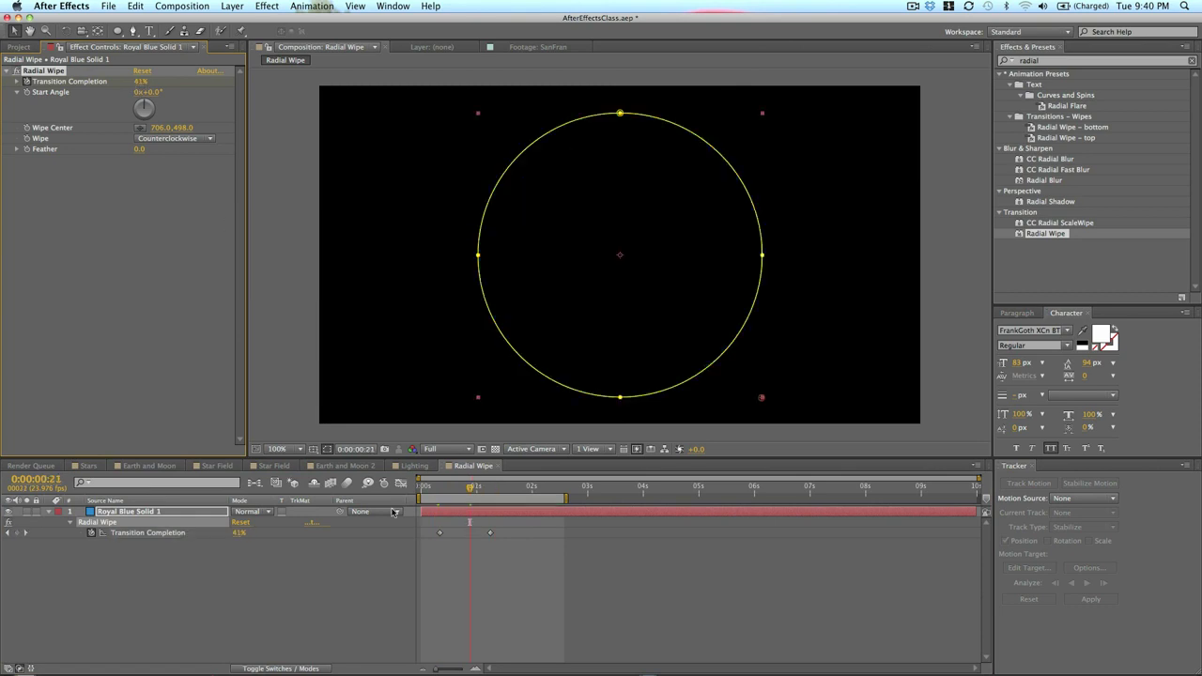
# Preview the off-center radial wipe and scrub through its final frames to 0:00:01:05.
pyautogui.press('KP_0')
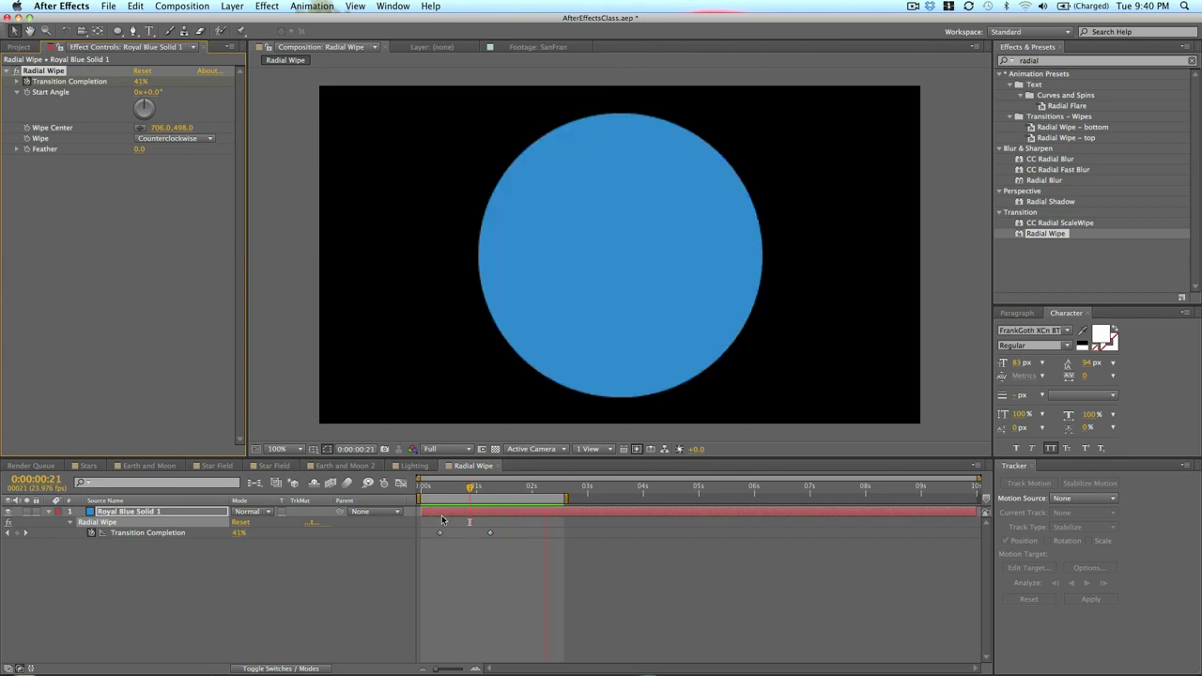
pyautogui.click(529, 467)
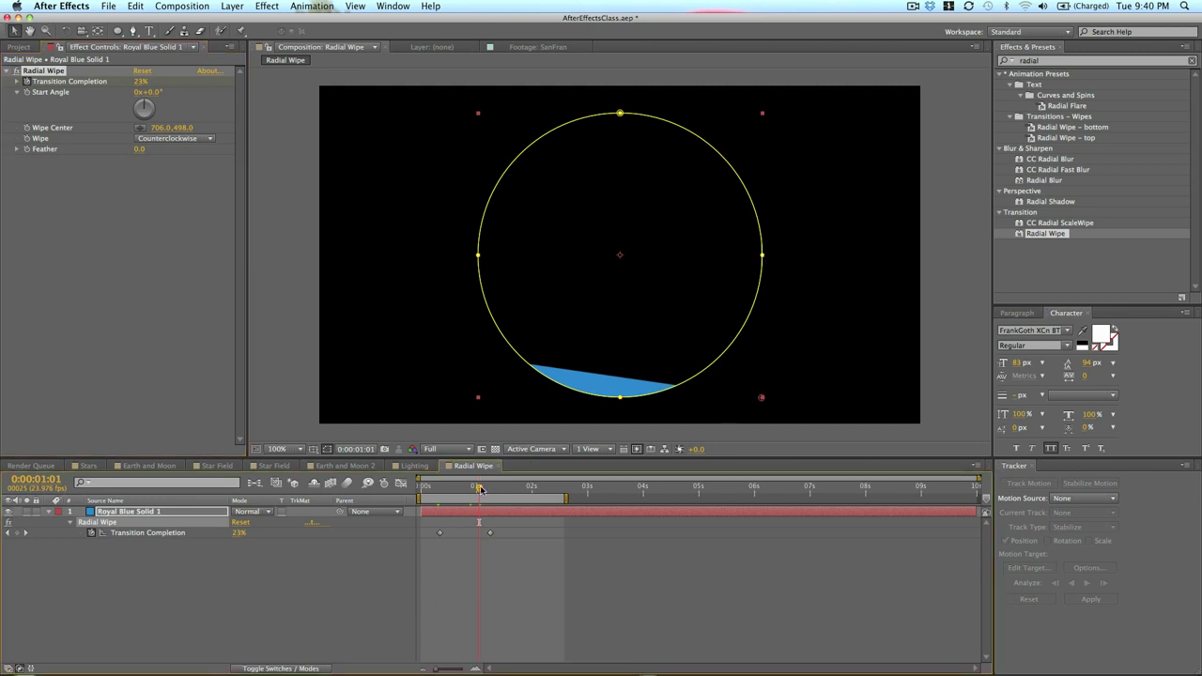
pyautogui.moveTo(479, 487); pyautogui.dragTo(488, 488)
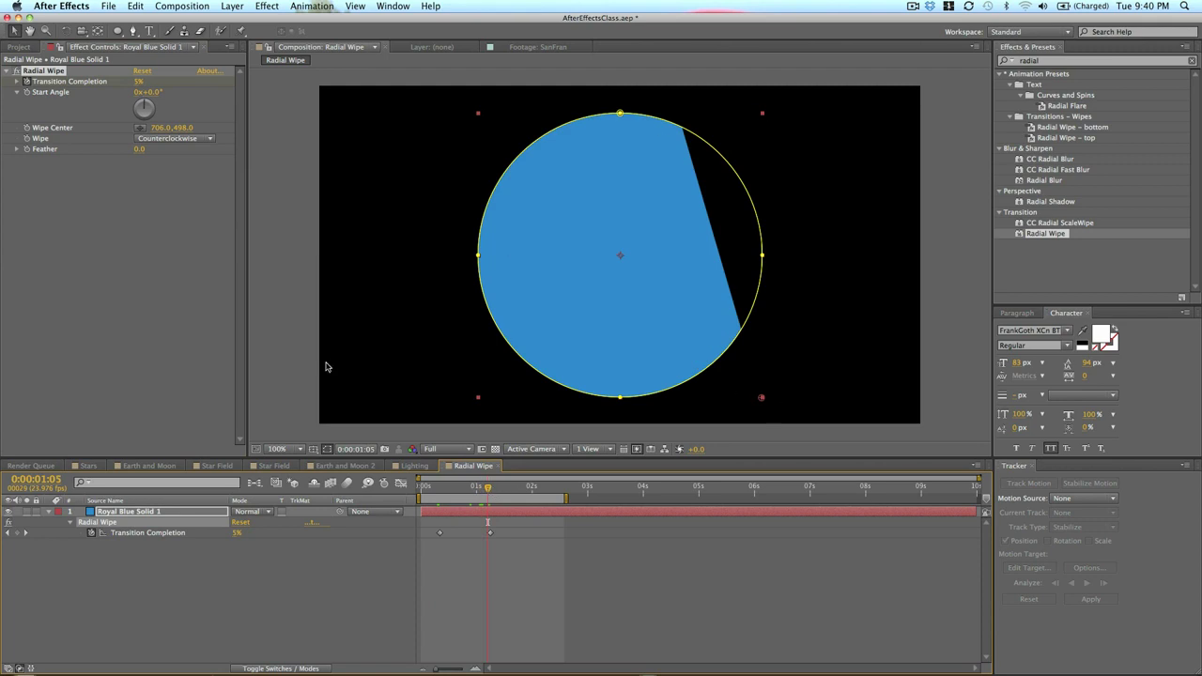
# Return the Wipe Center to the circle's middle at 481, 270, and delete the Radial Wipe effect from the solid.
pyautogui.click(140, 127)
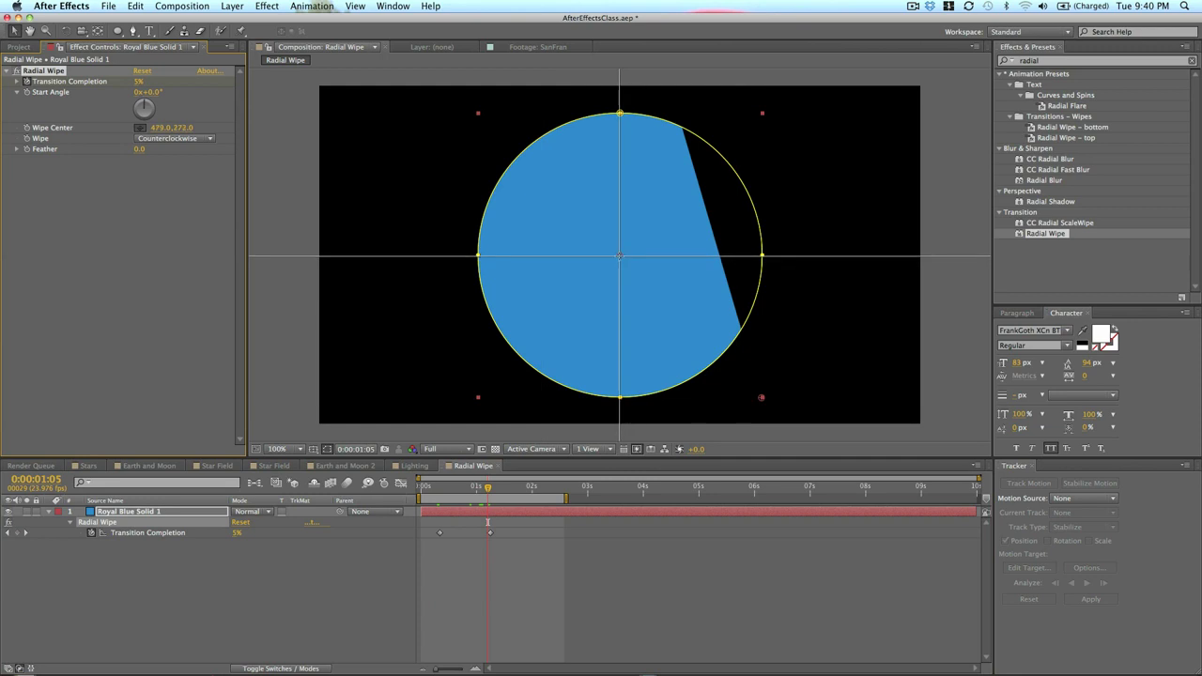
pyautogui.click(620, 254)
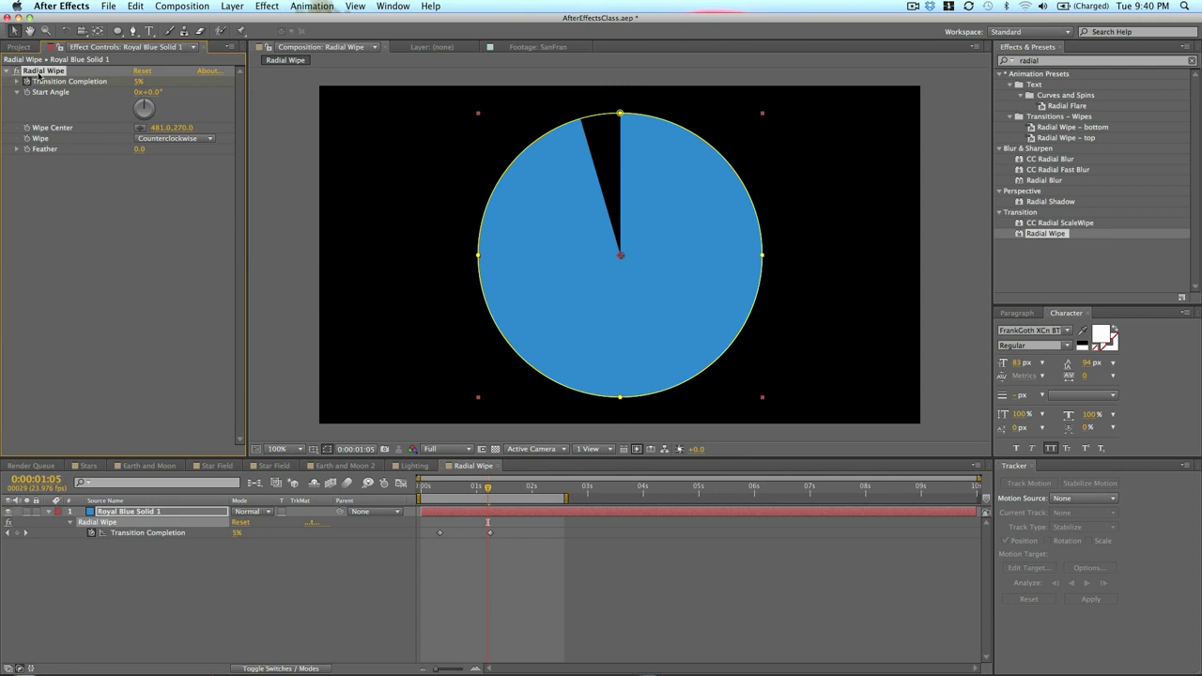
pyautogui.press('Delete')
pyautogui.click(672, 572)
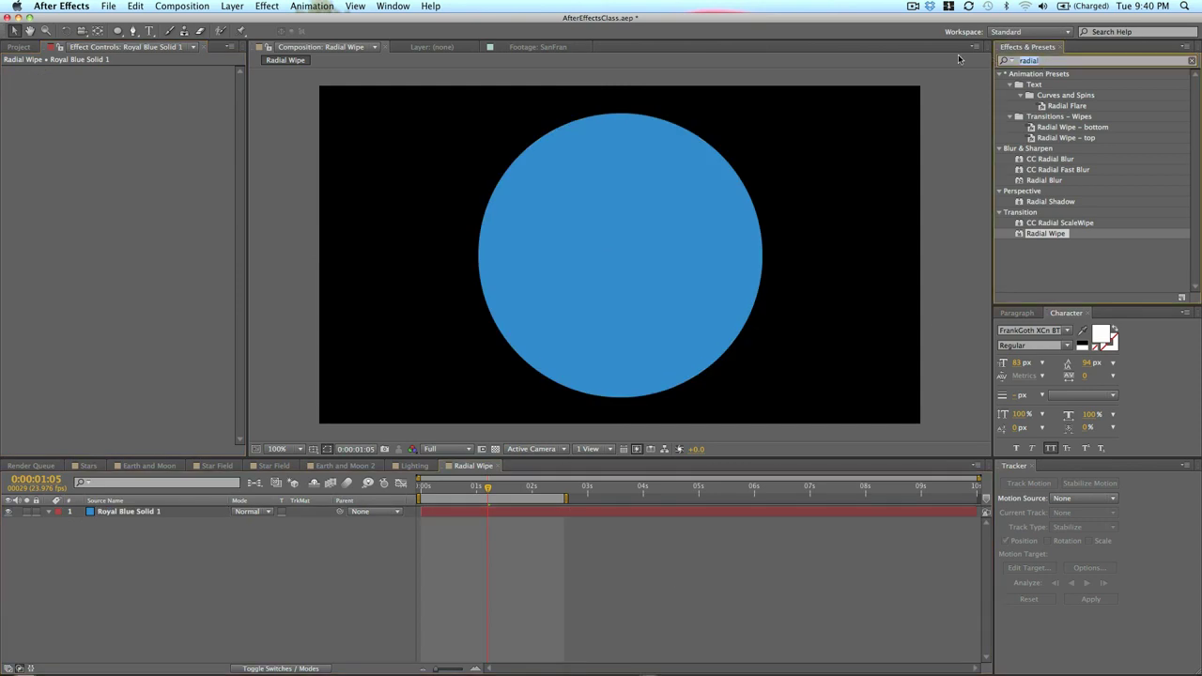
# Search the effects for "linear" and apply the Linear Wipe transition effect to the circular blue solid.
pyautogui.write('linear')
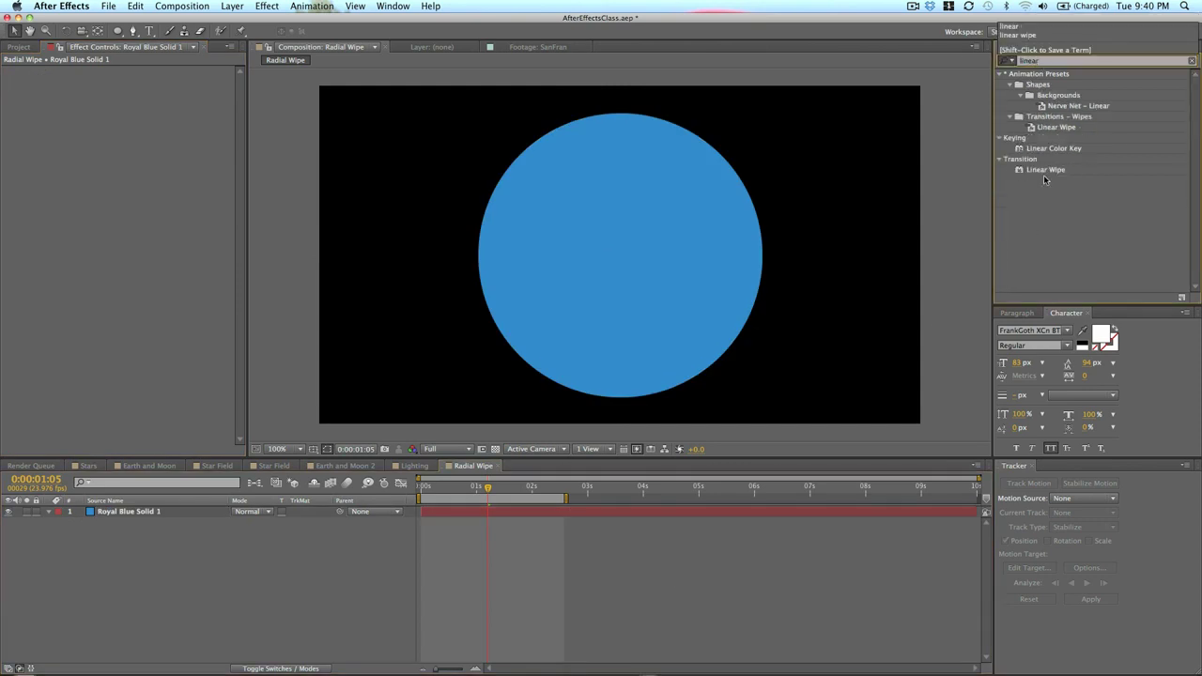
pyautogui.click(1041, 171)
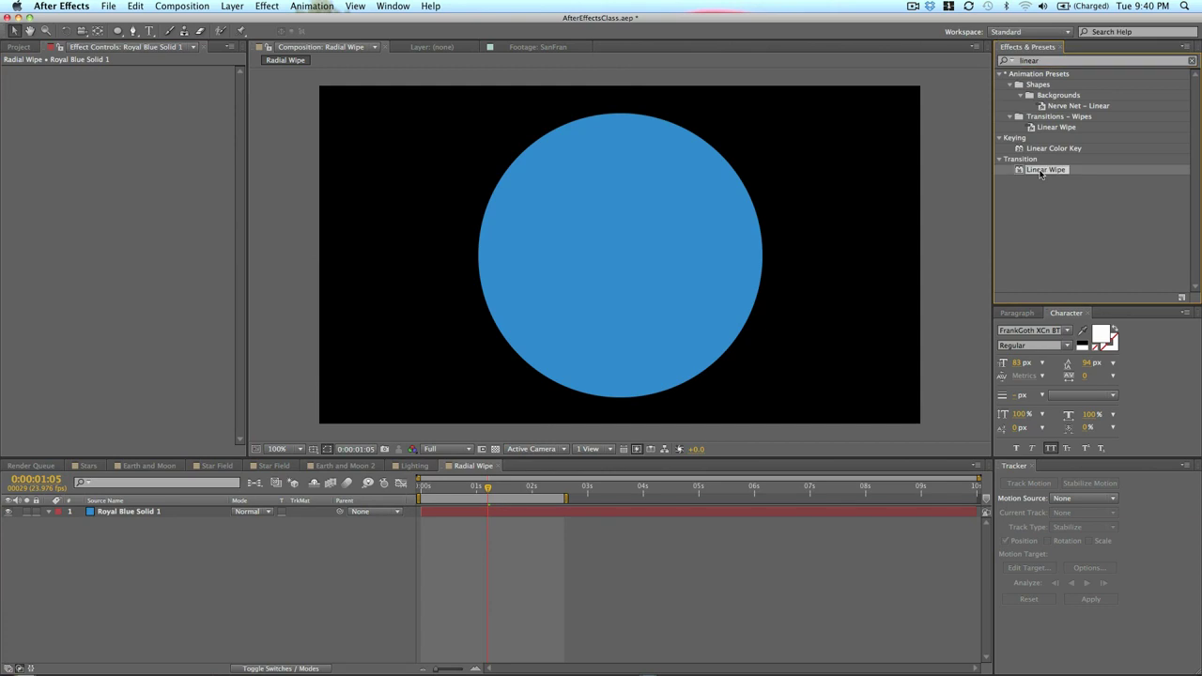
pyautogui.moveTo(1040, 173); pyautogui.dragTo(736, 229)
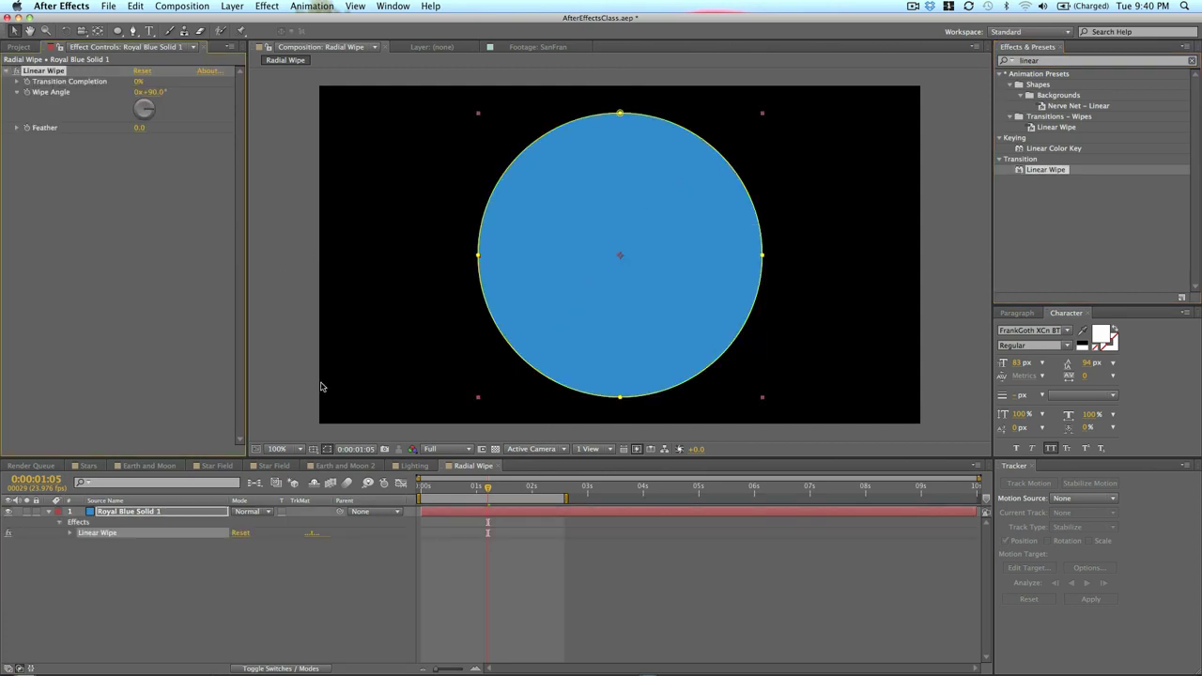
# Keyframe the Linear Wipe's Transition Completion at 0% on 0:00:00:09 and 100% on 0:00:01:12.
pyautogui.click(444, 486)
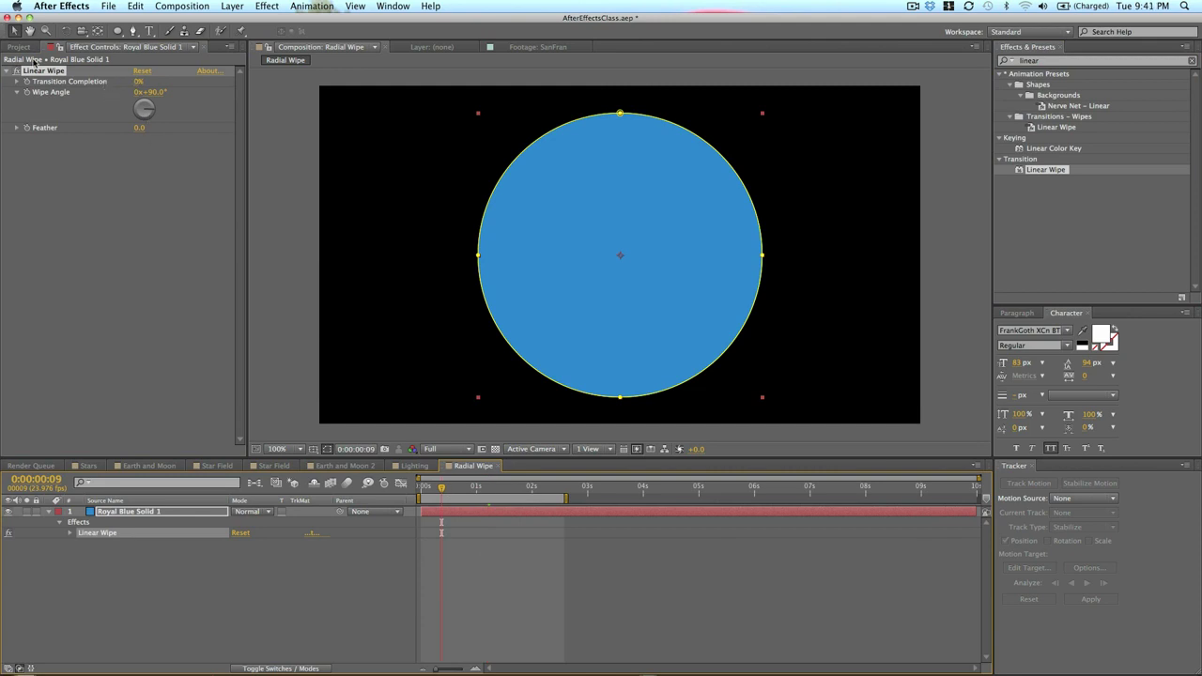
pyautogui.moveTo(131, 87); pyautogui.dragTo(158, 85)
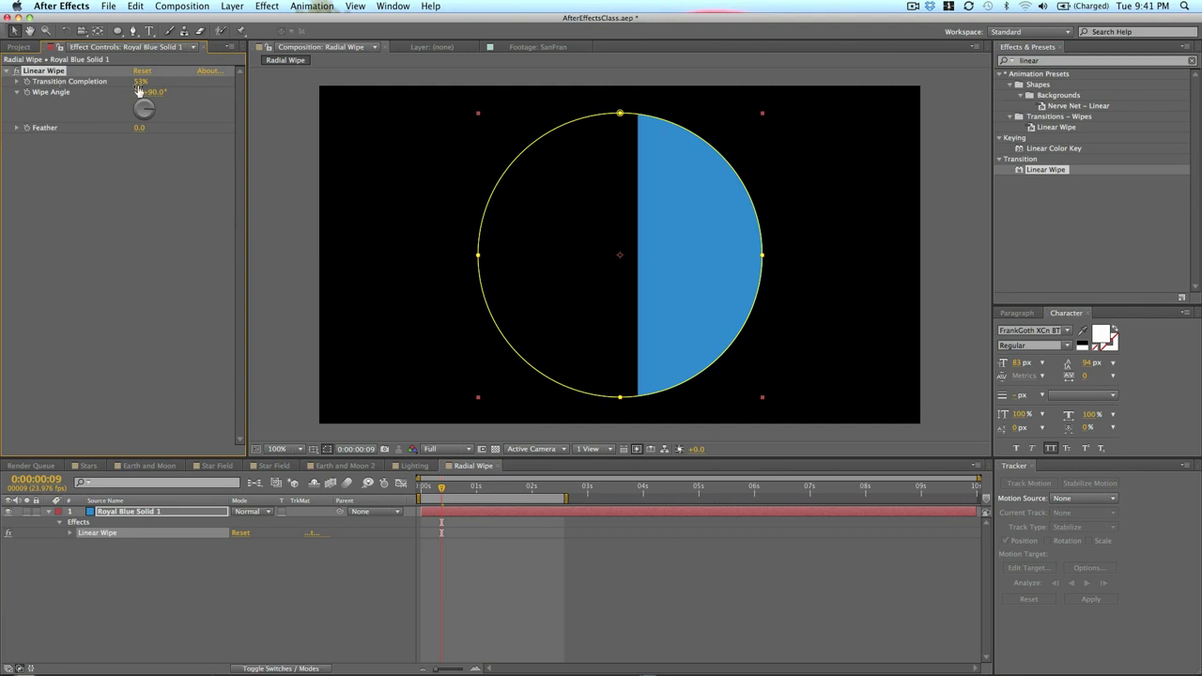
pyautogui.moveTo(139, 81); pyautogui.dragTo(50, 81)
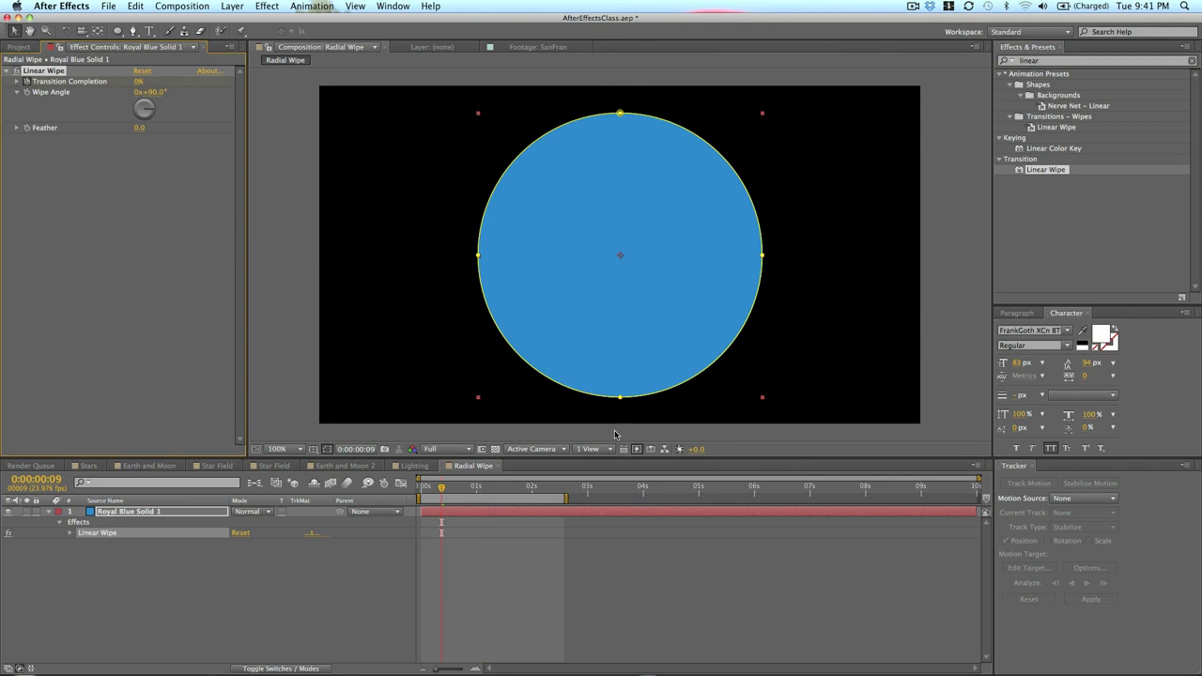
pyautogui.click(504, 488)
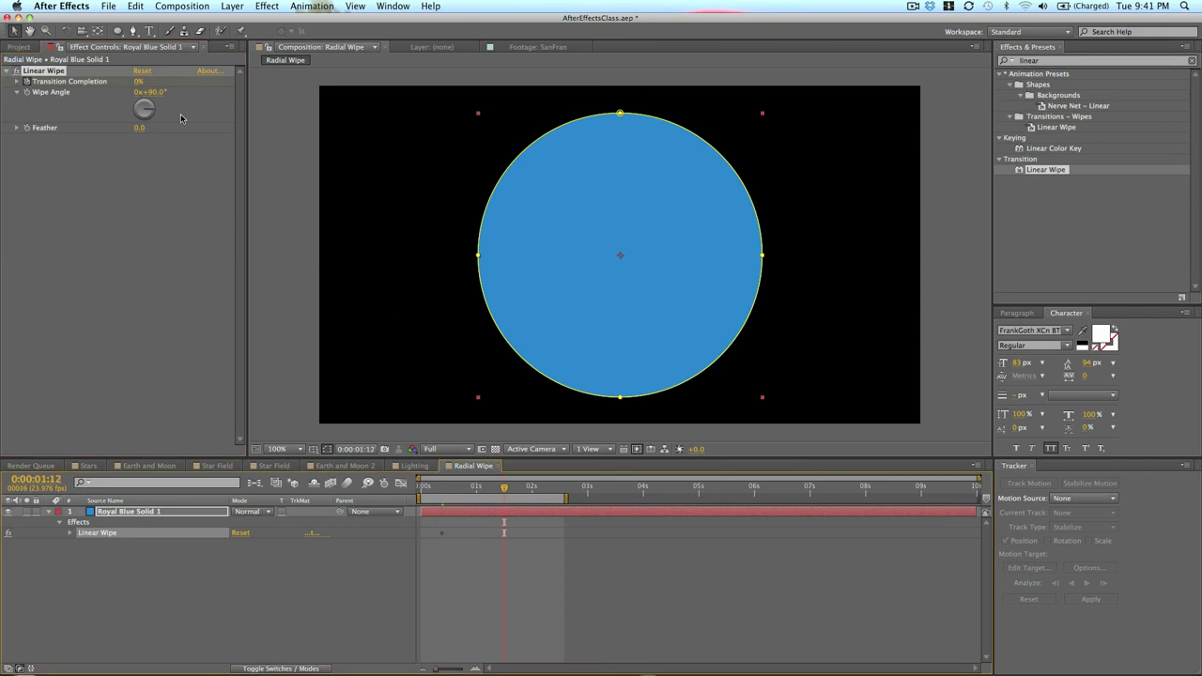
pyautogui.moveTo(138, 84); pyautogui.dragTo(578, 100)
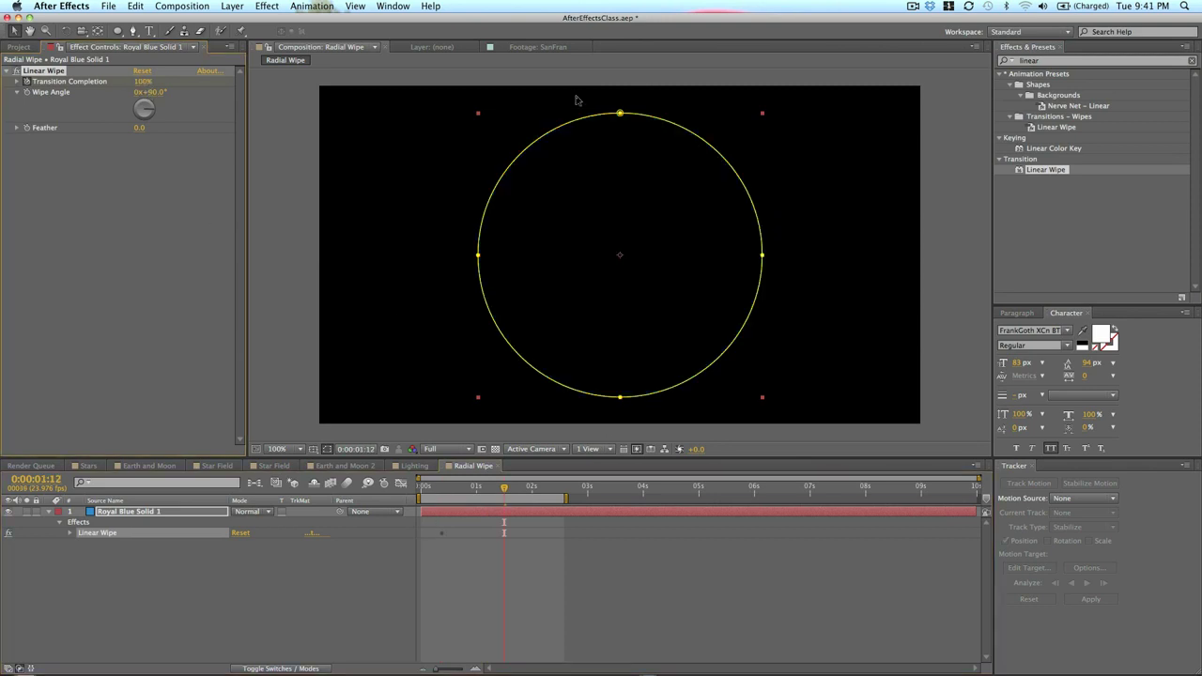
# Preview the Linear Wipe animation and replay it from 0:00:00:17.
pyautogui.press('space')
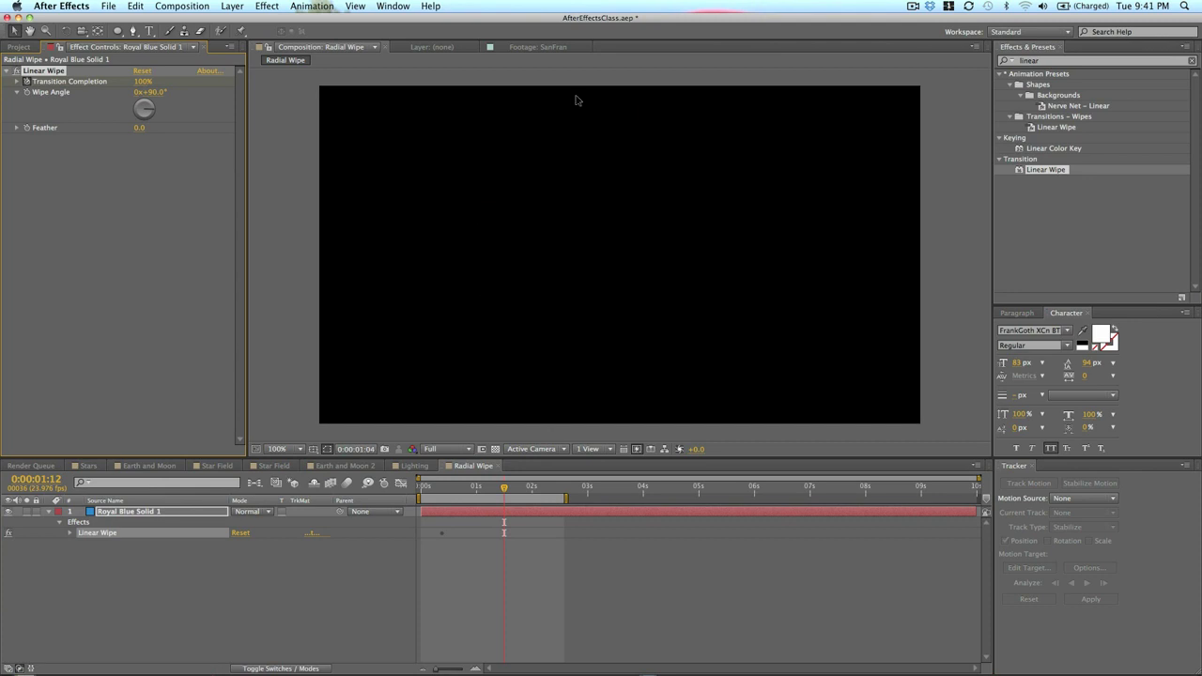
pyautogui.press('space')
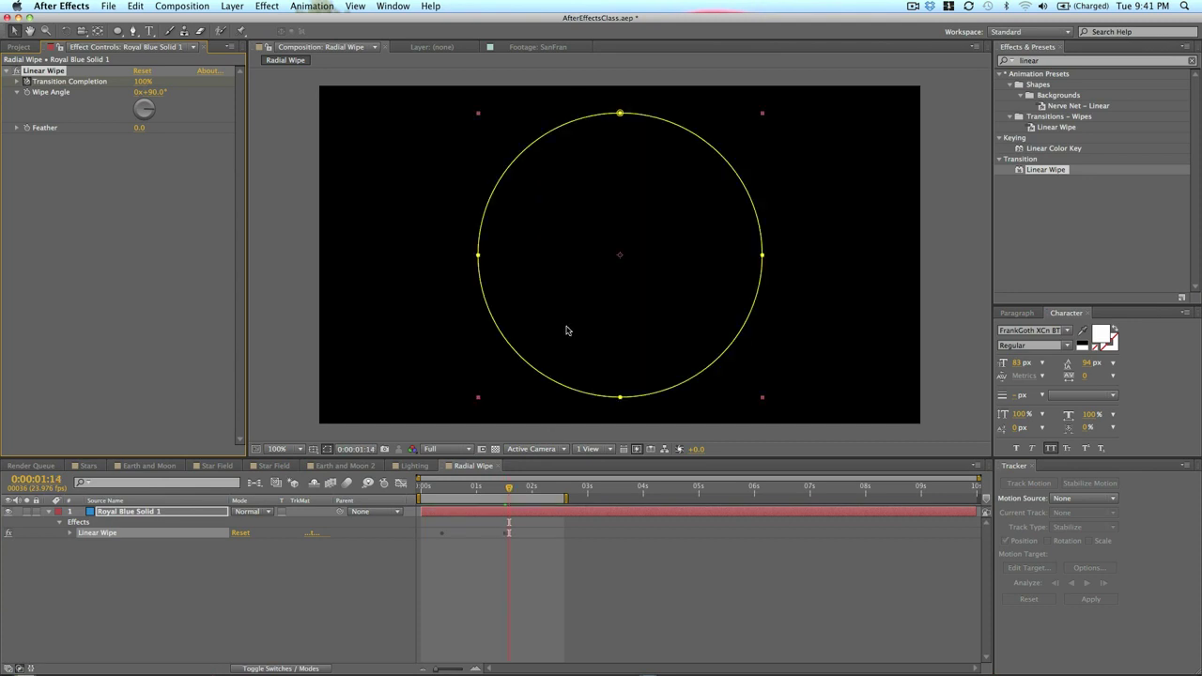
pyautogui.moveTo(455, 485); pyautogui.dragTo(458, 489)
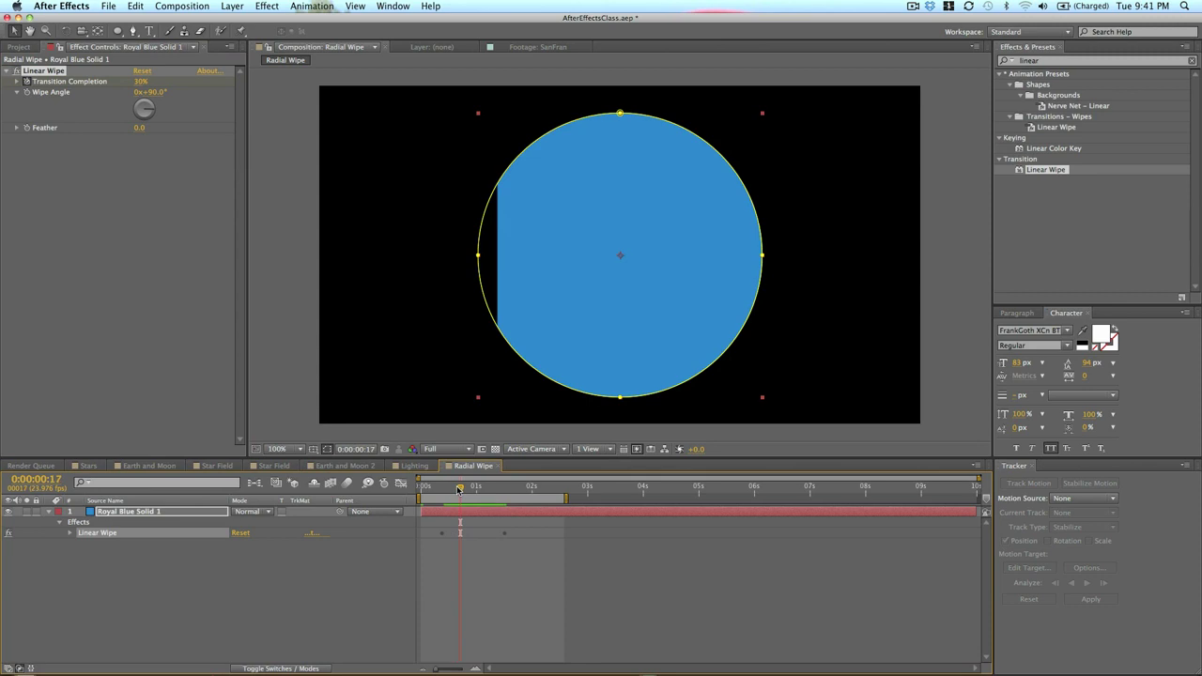
pyautogui.press('space')
pyautogui.press('space')
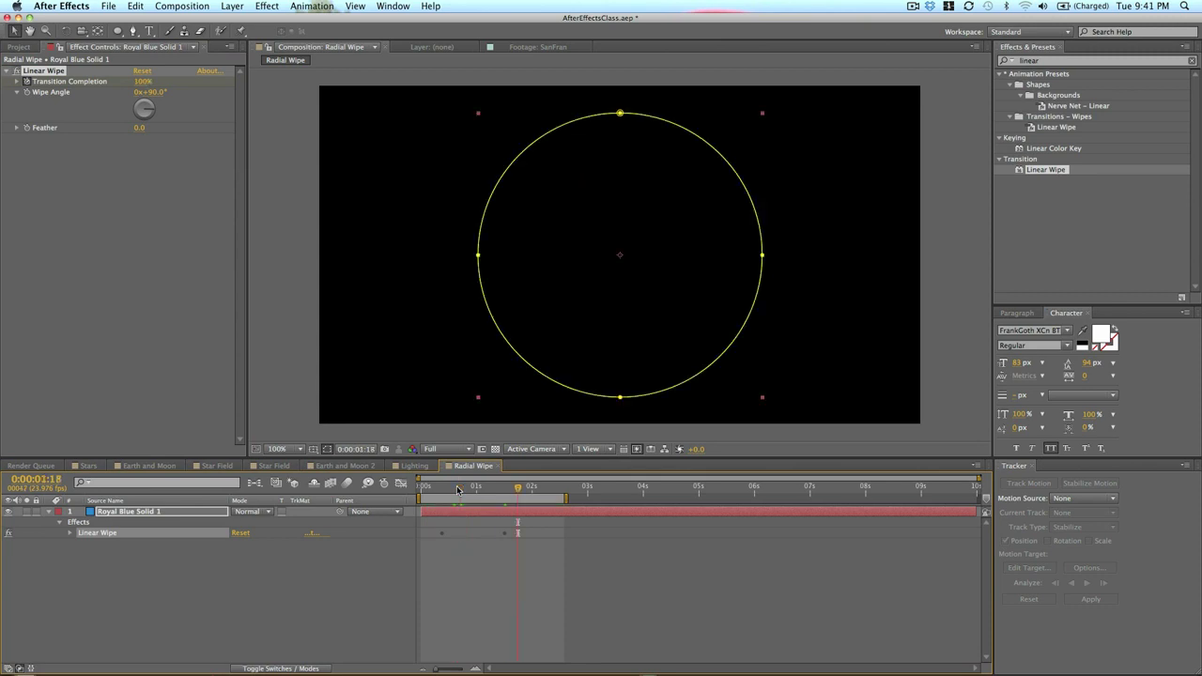
# Reveal the solid's Transition Completion keyframes and scrub through the start of the wipe to 0:00:00:18.
pyautogui.press('u')
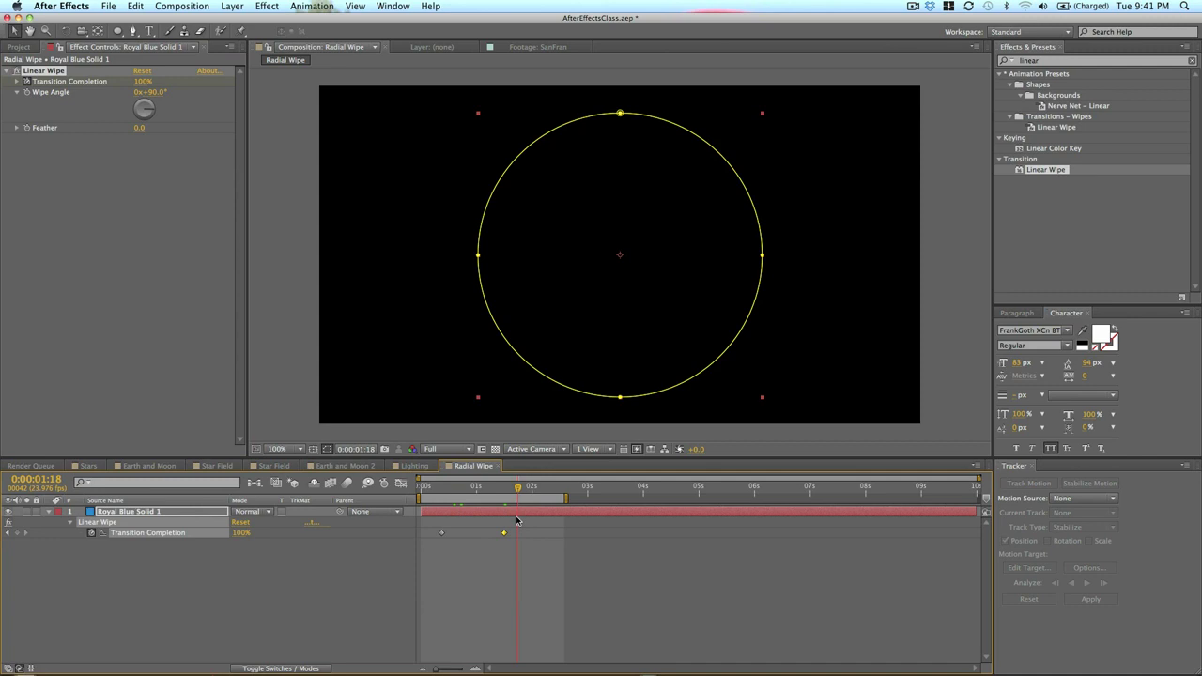
pyautogui.click(474, 487)
pyautogui.click(449, 489)
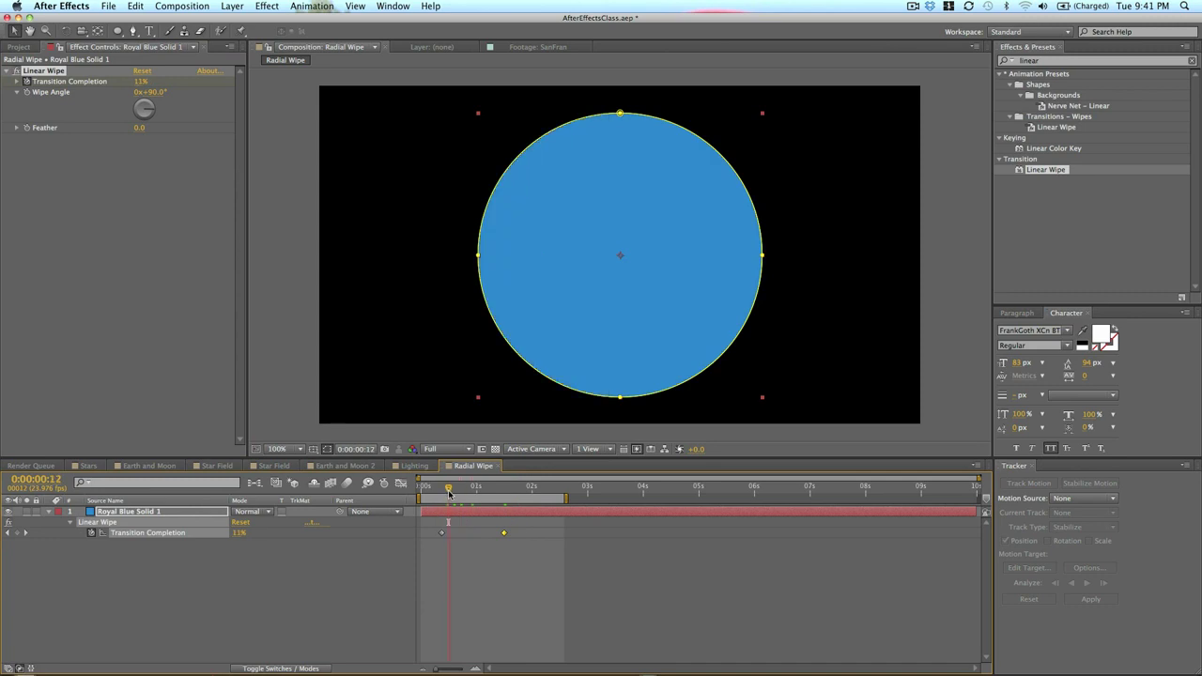
pyautogui.moveTo(450, 495); pyautogui.dragTo(455, 494)
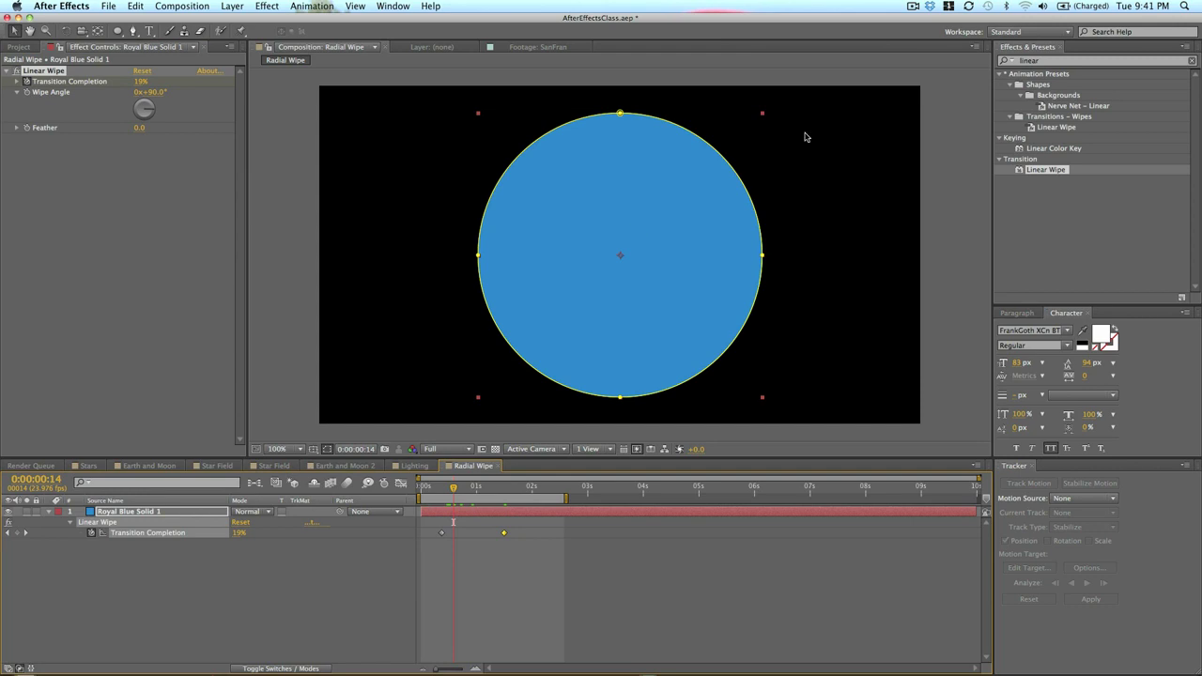
pyautogui.moveTo(455, 488); pyautogui.dragTo(462, 490)
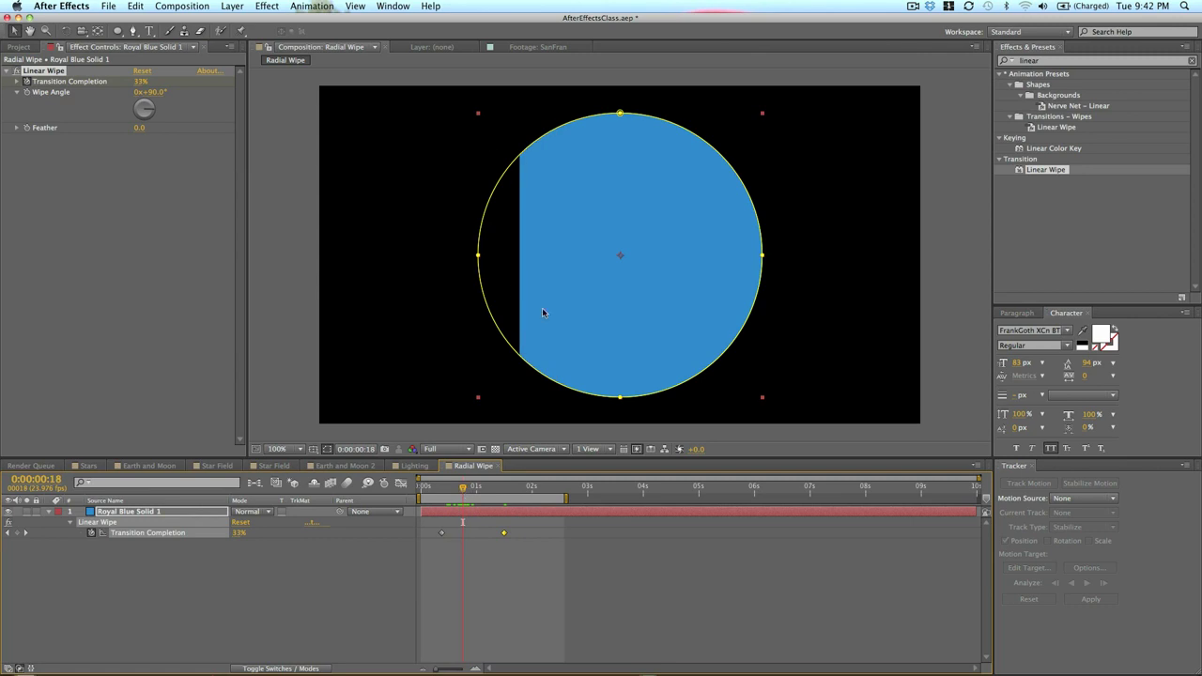
# Show the Proportional Grid over the composition to examine the partly wiped circle, and hide the grid again.
pyautogui.click(315, 449)
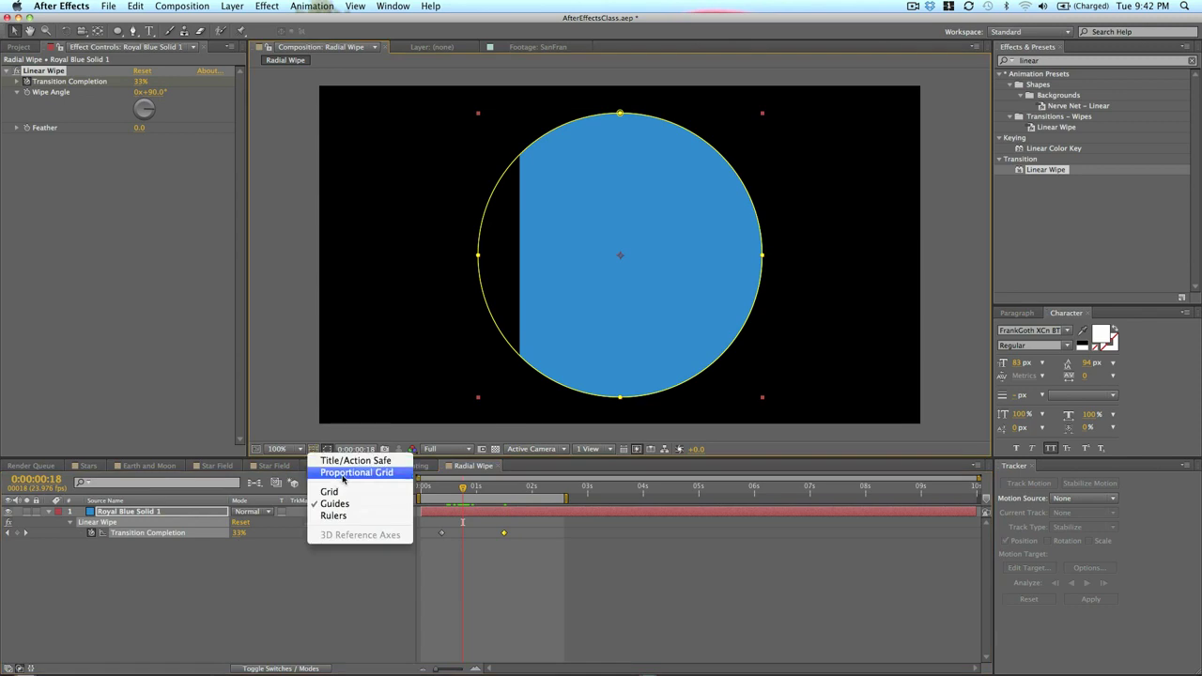
pyautogui.click(344, 474)
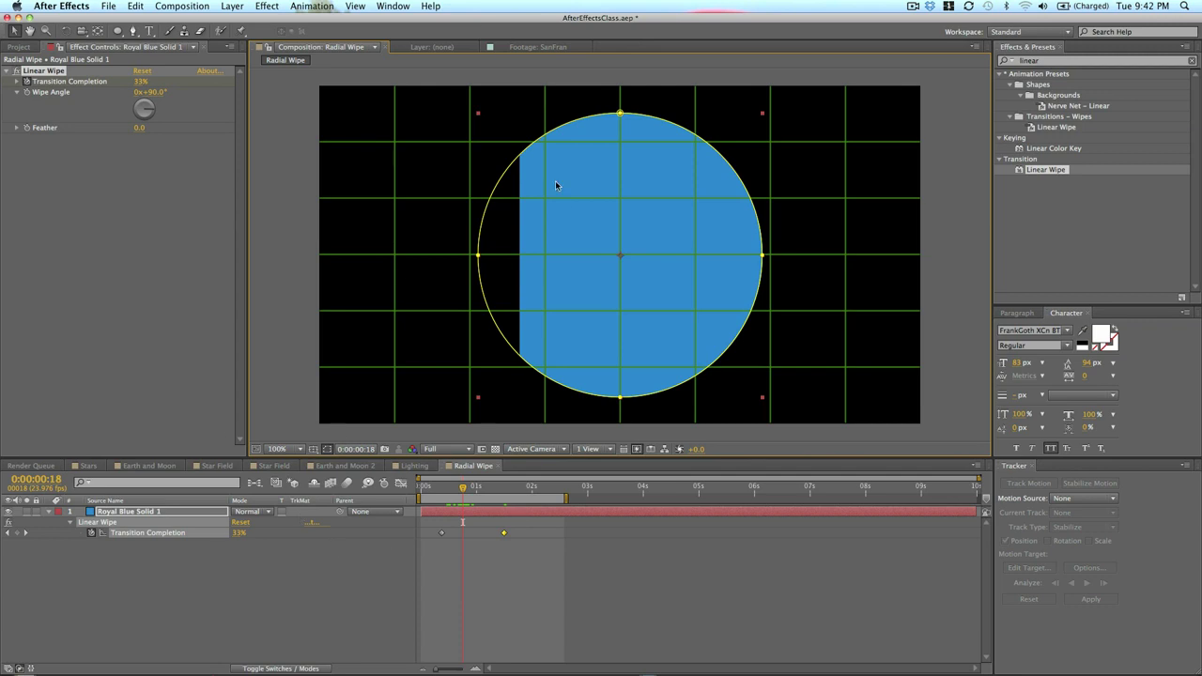
pyautogui.click(312, 449)
pyautogui.click(353, 472)
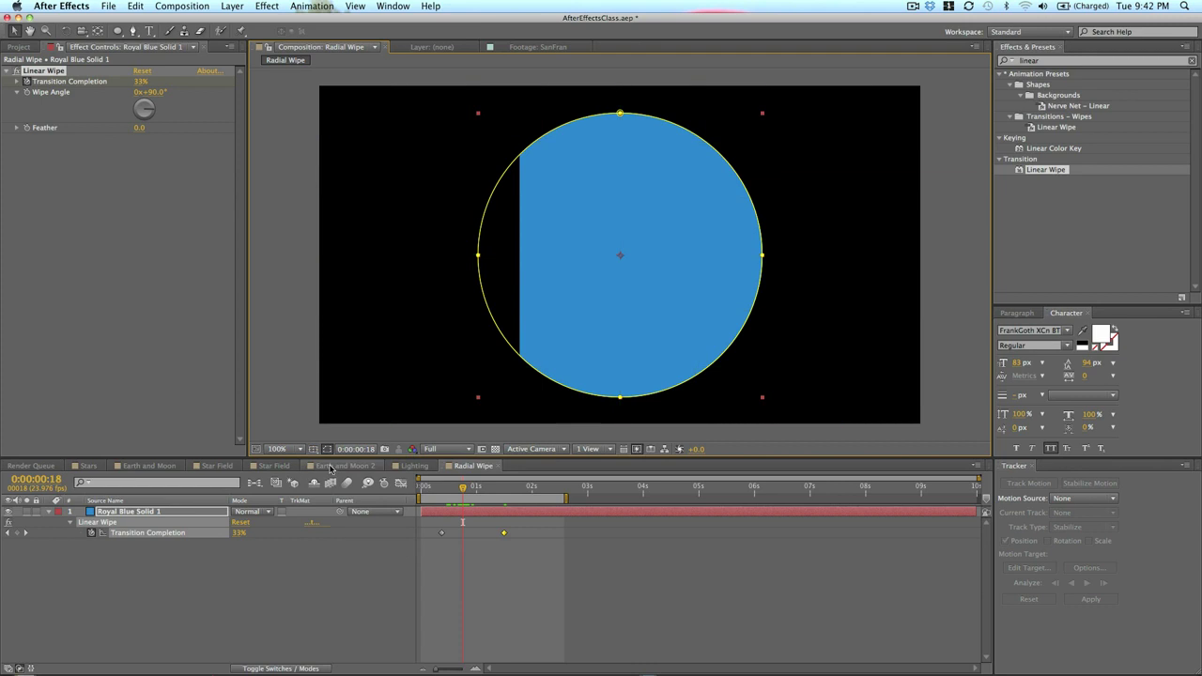